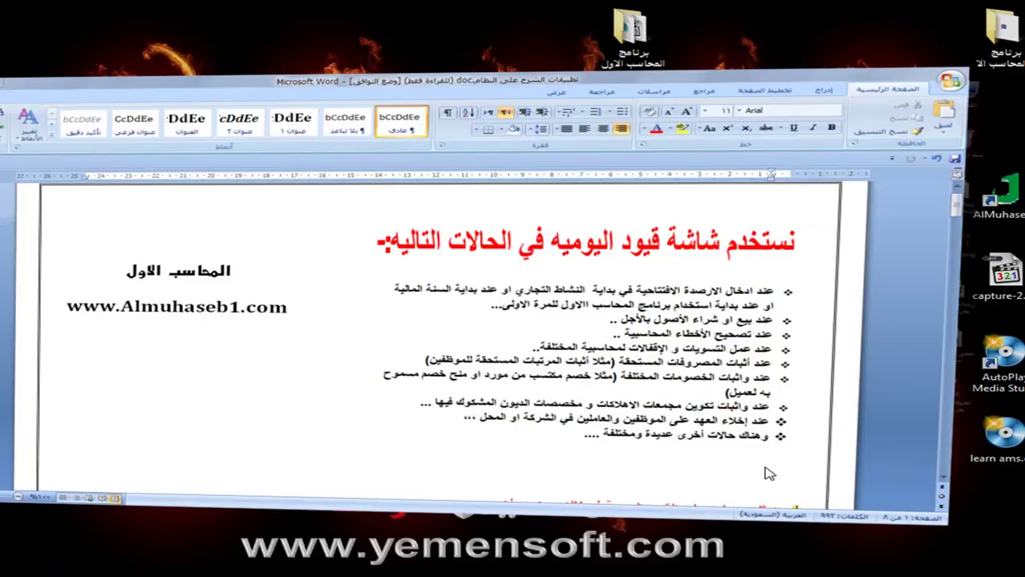
Switch to the Word document and review the opening balances table and the capital formula (assets minus liabilities).
key("super+Tab")
key("super+Tab")
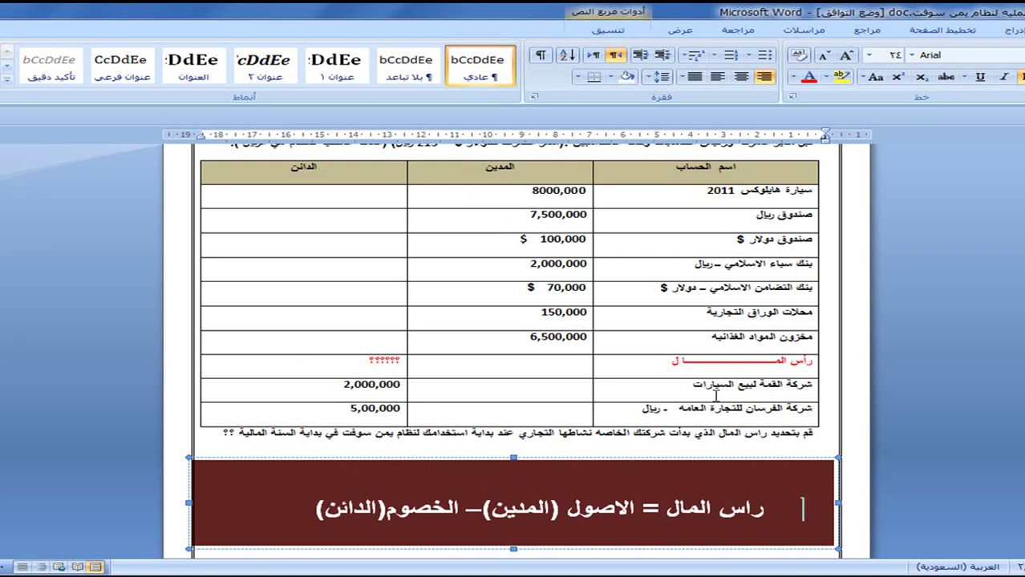
scroll(716, 394, "down", 2)
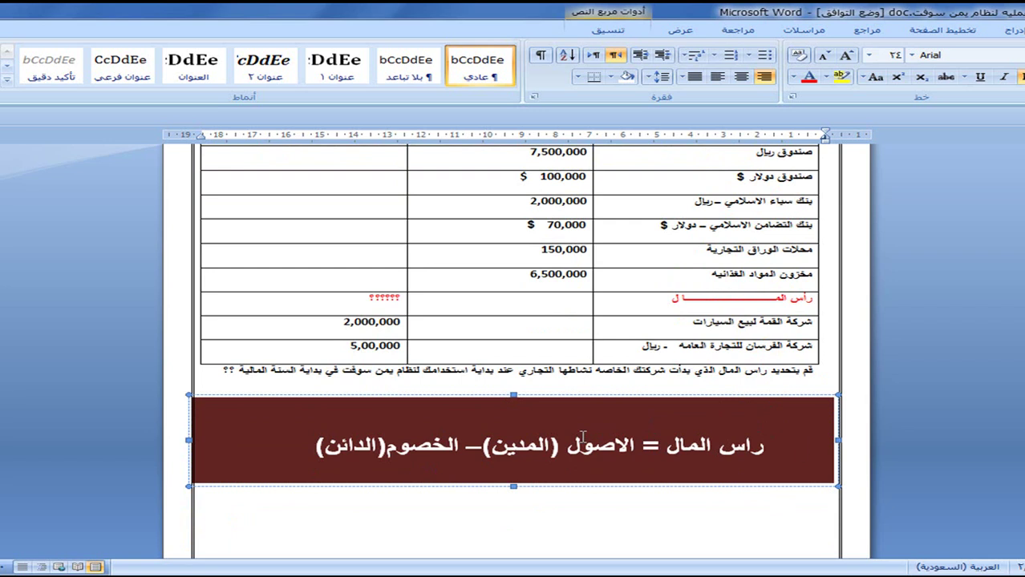
Switch to the قيود اليومية window and start a new journal entry with document number 1, acknowledging the opening-balances notice.
key("super+Tab")
key("super+Tab")
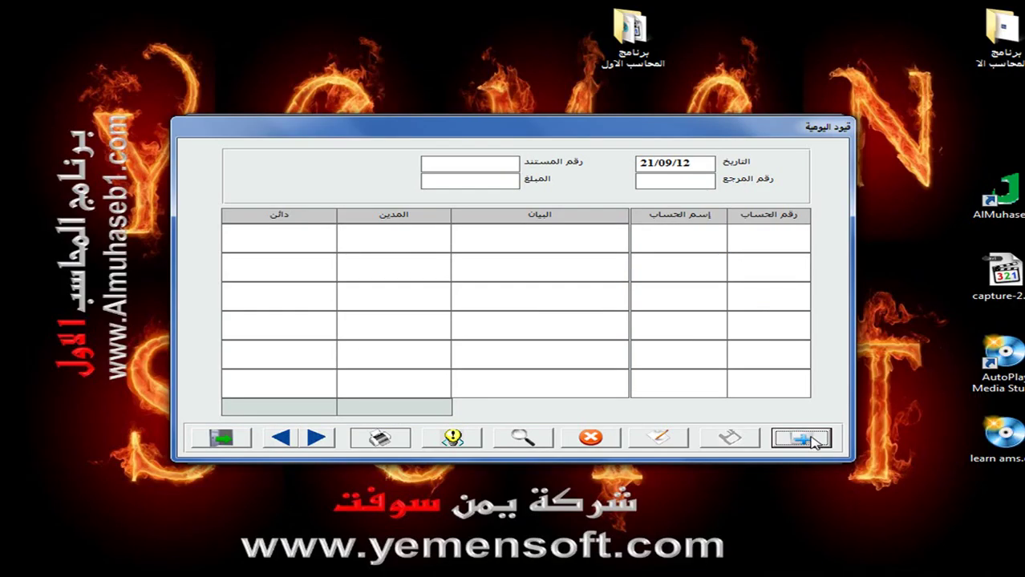
left_click(805, 438)
key("Return")
type("1")
key("Return")
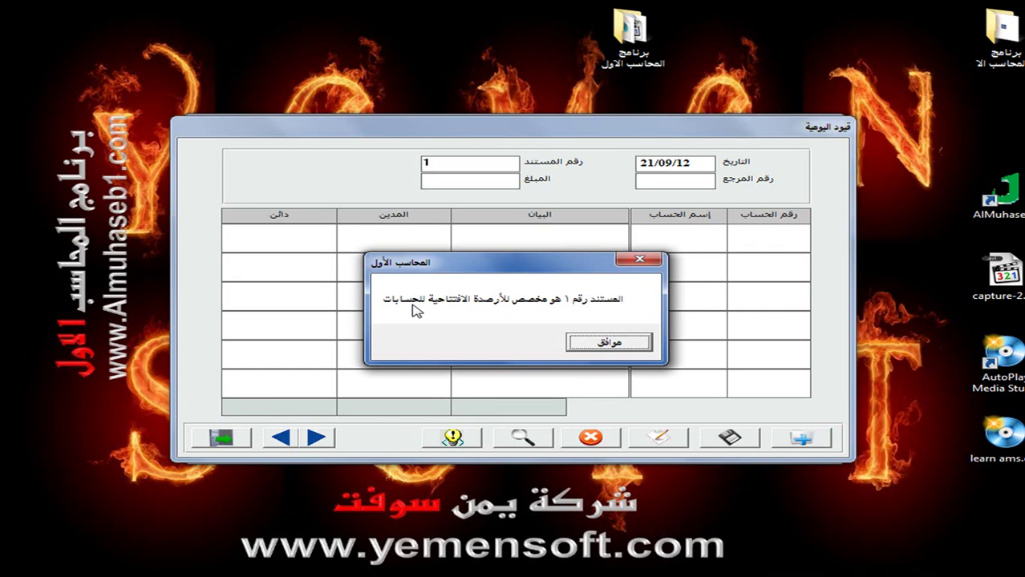
left_click(610, 343)
Search the account names for سيارة and assign سيارة هايلوكس موديل 2012 to the first entry line.
left_click(737, 243)
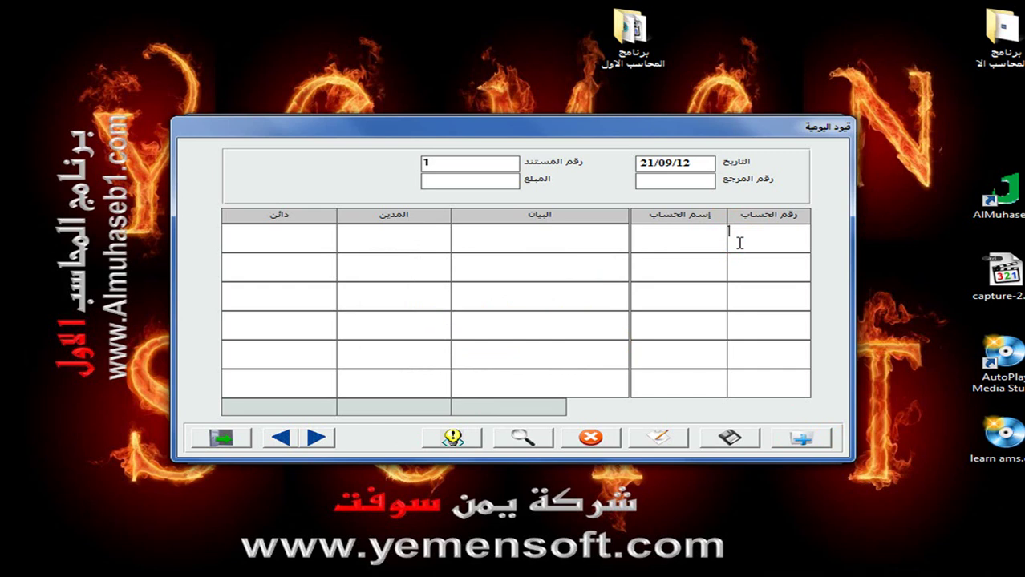
left_click(696, 238)
left_click(708, 236)
type("سيارة*")
key("Return")
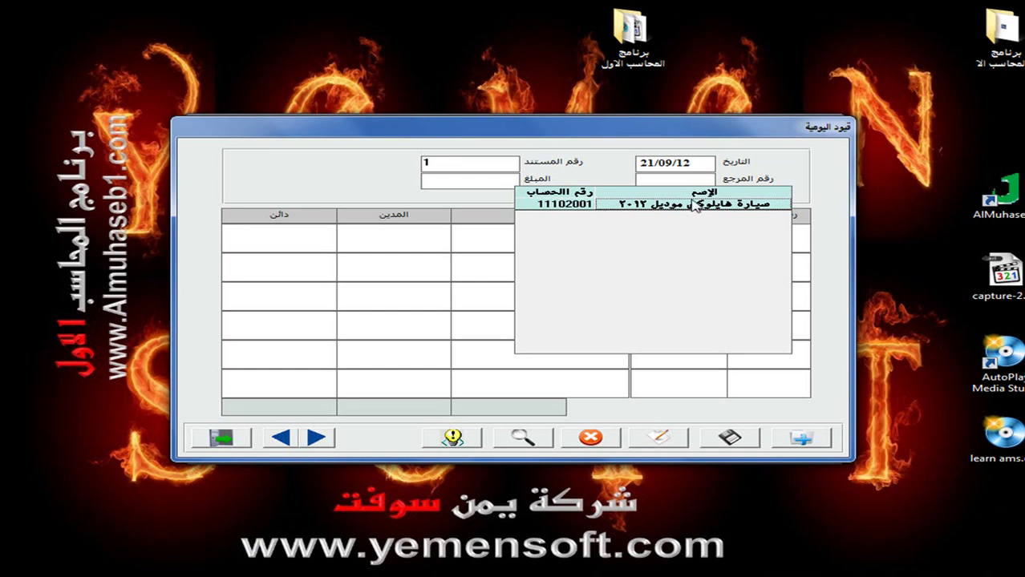
double_click(694, 205)
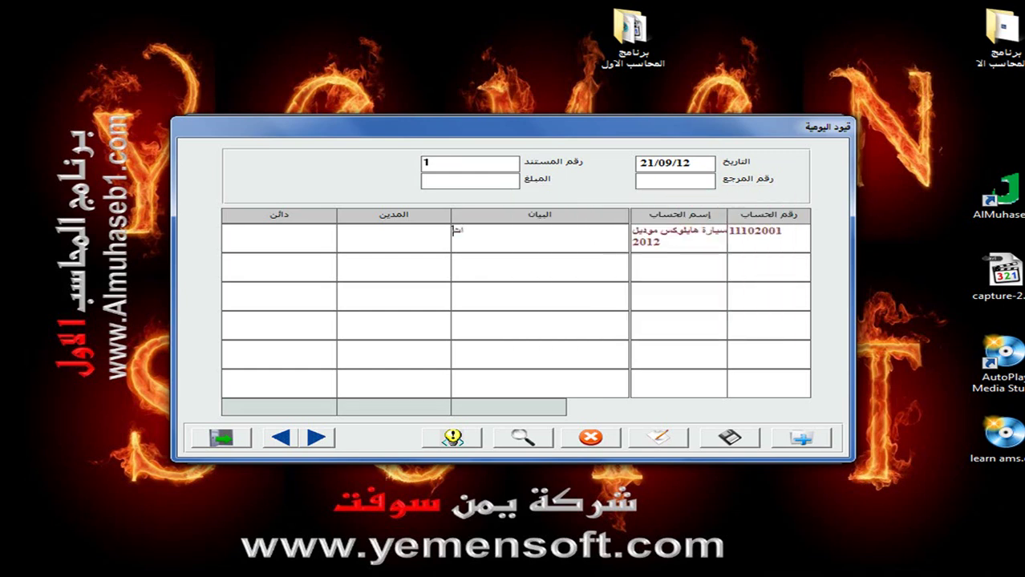
Describe the car line as "اثبات قيمة السيارة كرصيد افتتاحي في بداية النشاط" and set its debit to 8000000.
type("قيمة السيارة كرصيد افتتاحي")
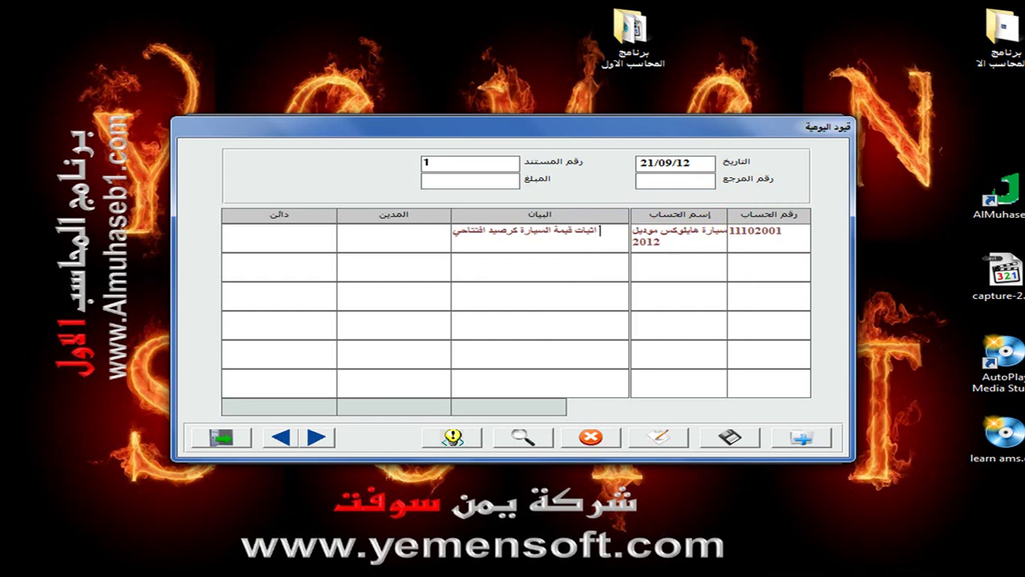
type(" في بد")
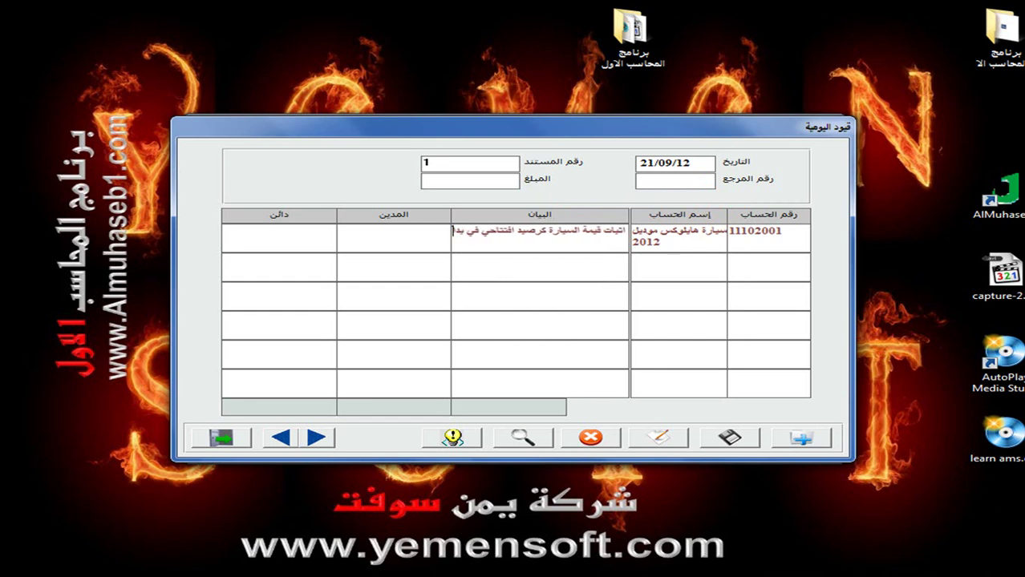
type("اية النشاط")
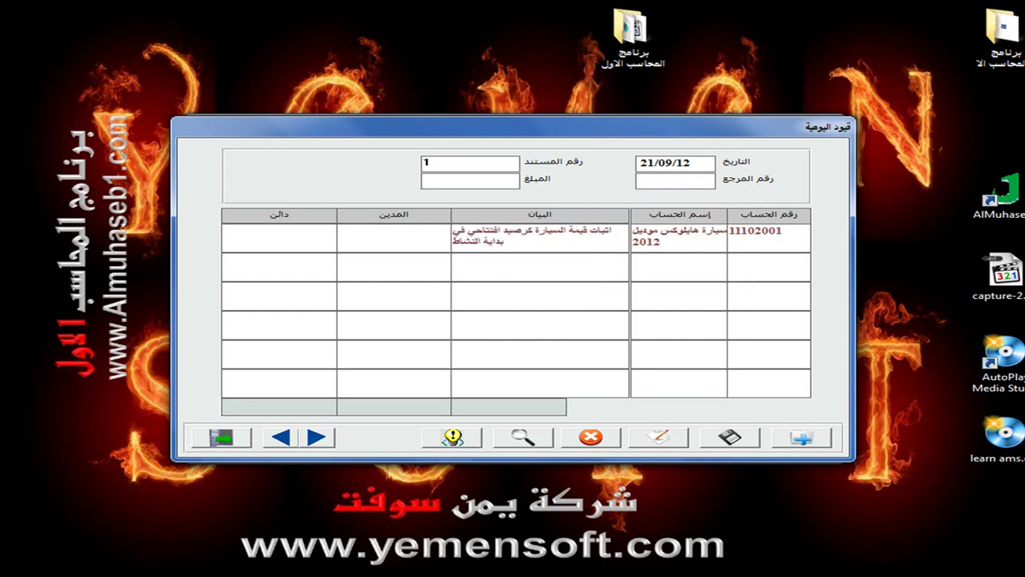
type("8000000")
key("Return")
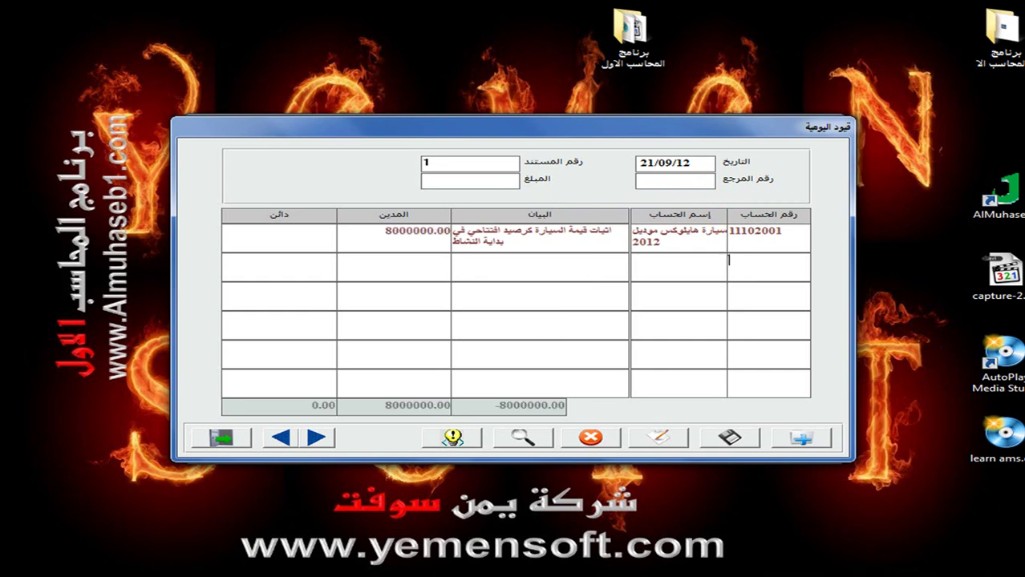
Look up the accounts under code 121 and assign صندوق ريال to the second entry line.
type("121")
key("Return")
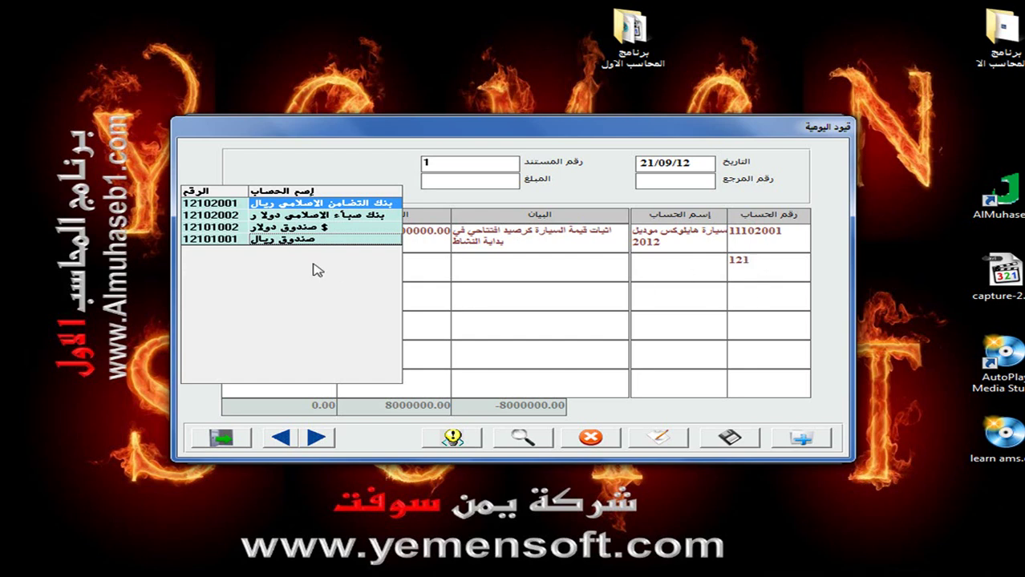
left_click(304, 241)
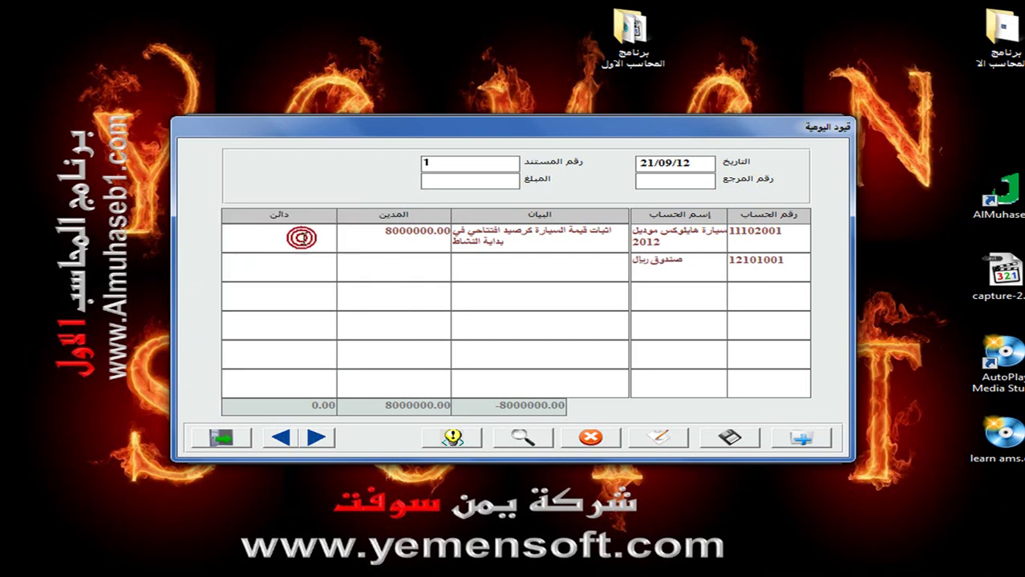
Describe the صندوق ريال line as "اثبات رصيد الصندوق كرصيد افتتاحي" and set its debit to 10000000.
type("اثبات ري")
type("يد البص")
key("BackSpace")
key("BackSpace")
type("صندوق كرصيد")
type(" ف")
key("BackSpace")
type("افتتاحي")
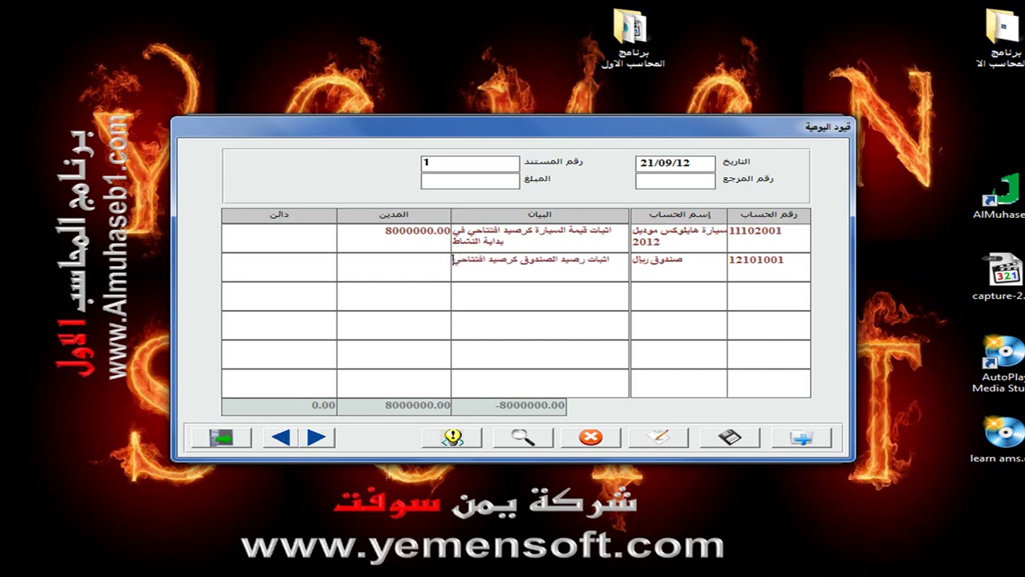
type("10000000")
key("Return")
Assign the صندوق دولار $ account to the third line, found by searching for صندوق, with a foreign-currency debit of 1000.
left_click(632, 288)
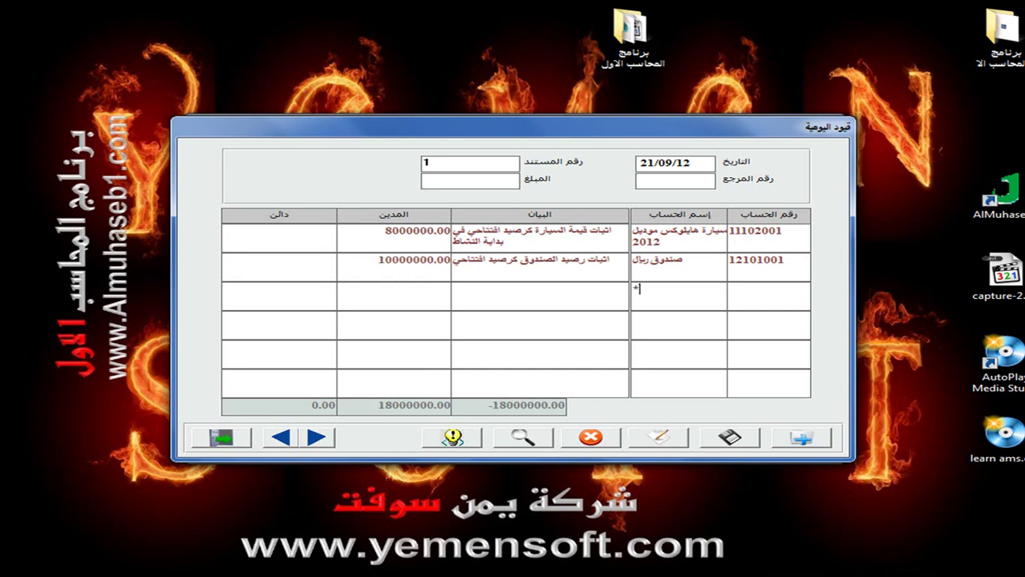
type("صندوق")
type("*")
key("Return")
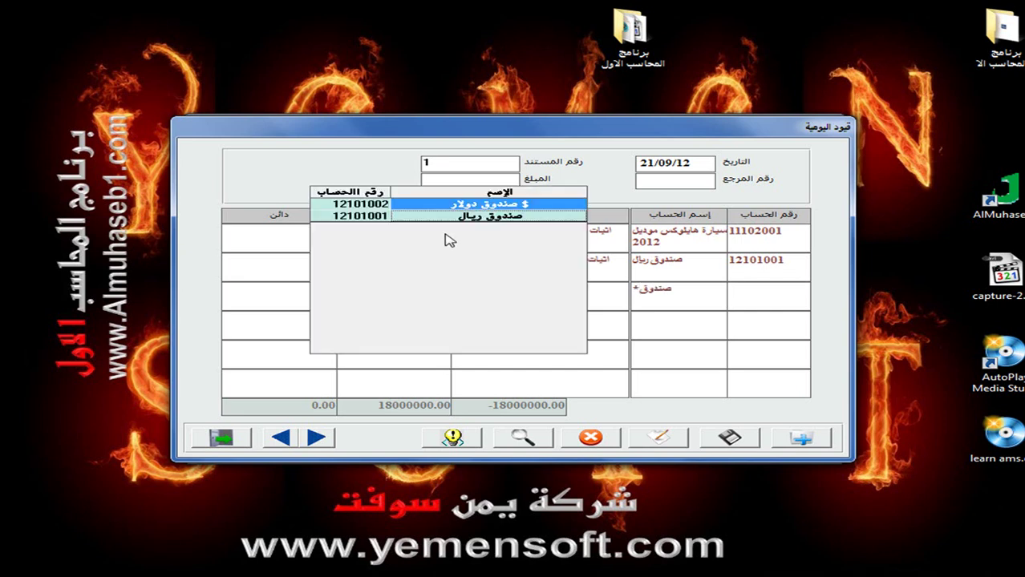
double_click(443, 205)
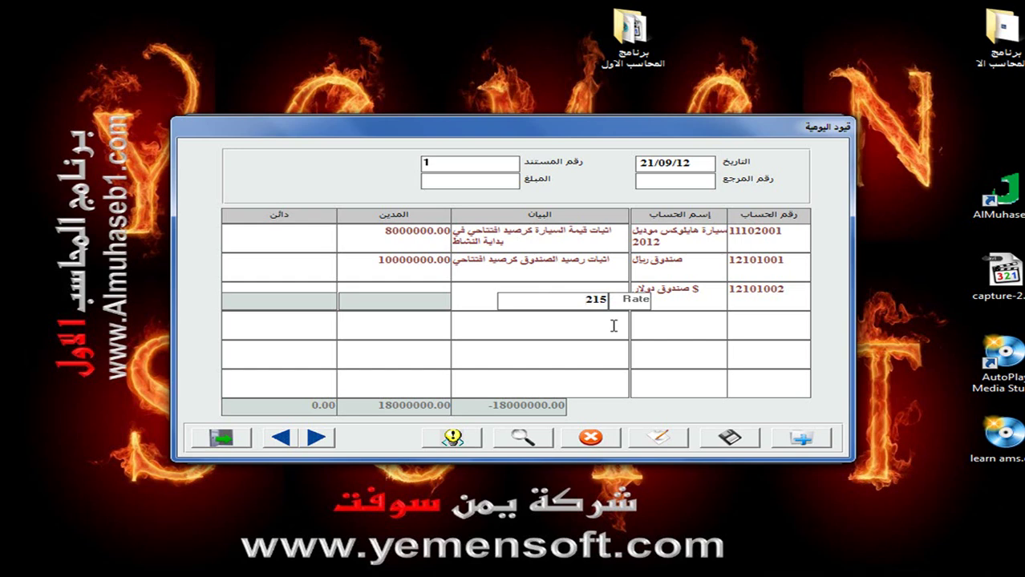
left_click(403, 302)
type("1000")
key("Return")
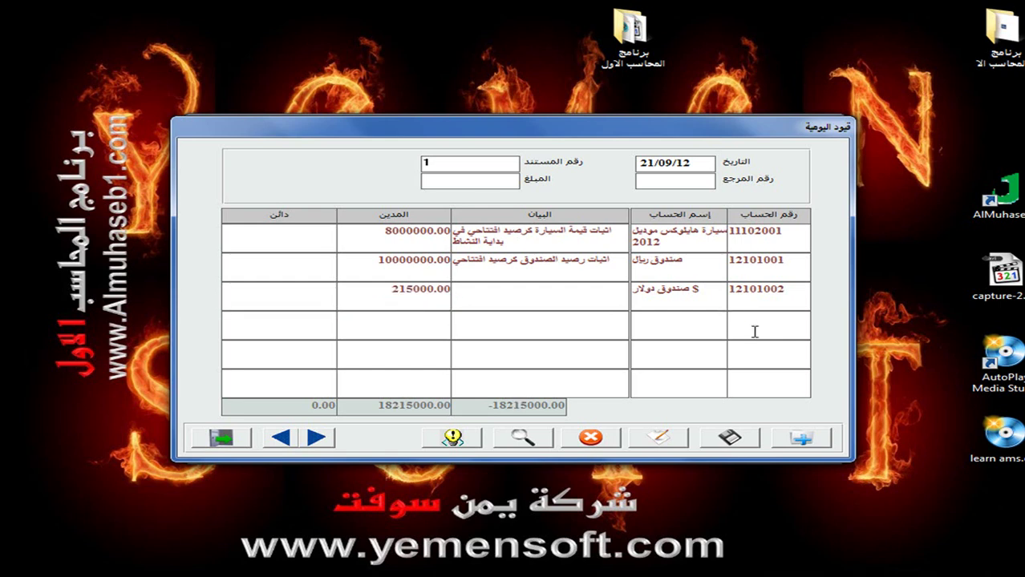
Search the account names for محلات and assign محلات الوارق التجارية – ريال to the fourth entry line.
left_click(712, 327)
type("*محلات")
key("Return")
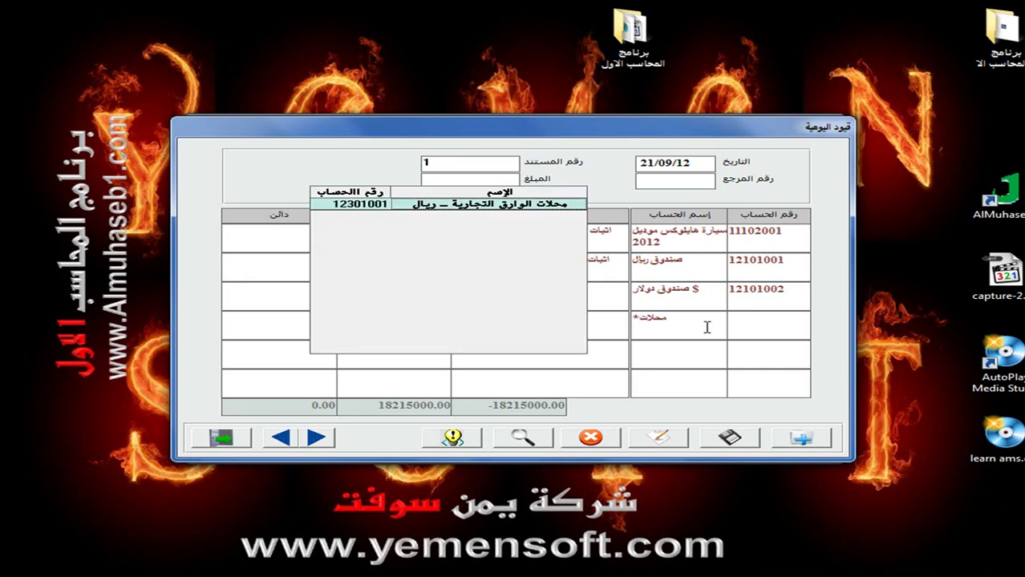
double_click(560, 210)
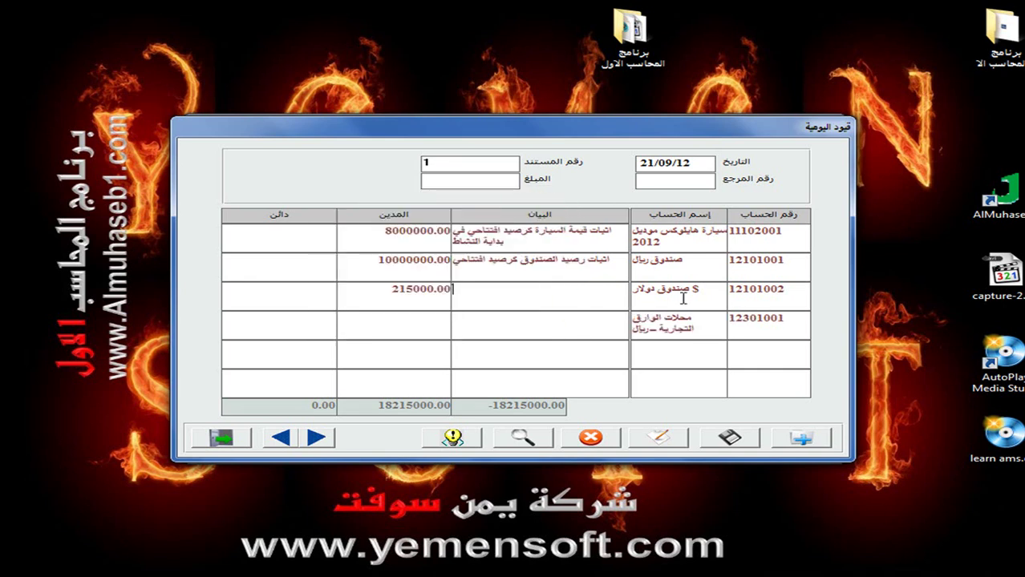
Describe the صندوق دولار line as "اثبات رصيد صندوق الدولار كرصيد افتتاي".
type("اثبات رصيد صندوق الدولار كرص")
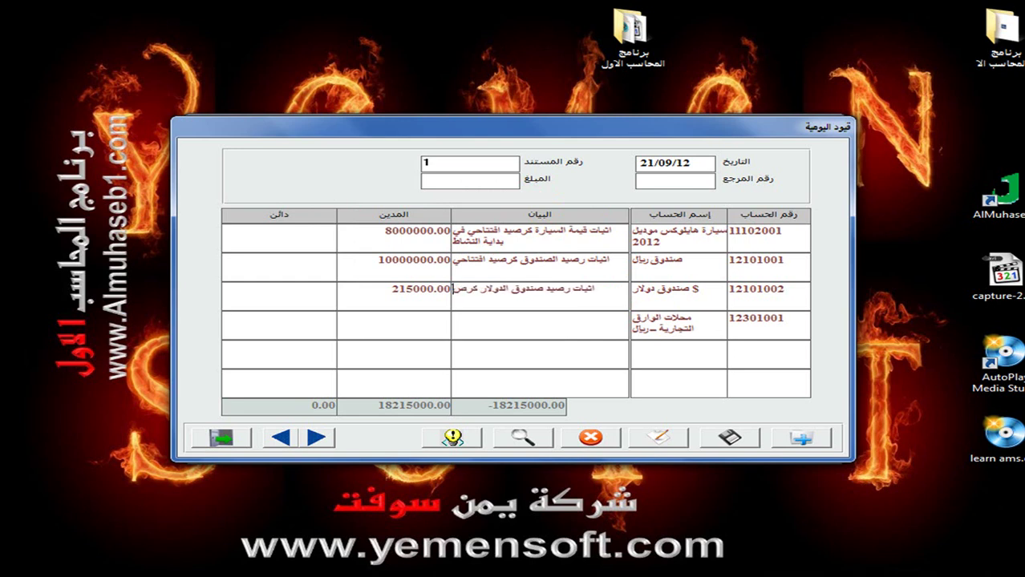
type("يد ففتتاحي")
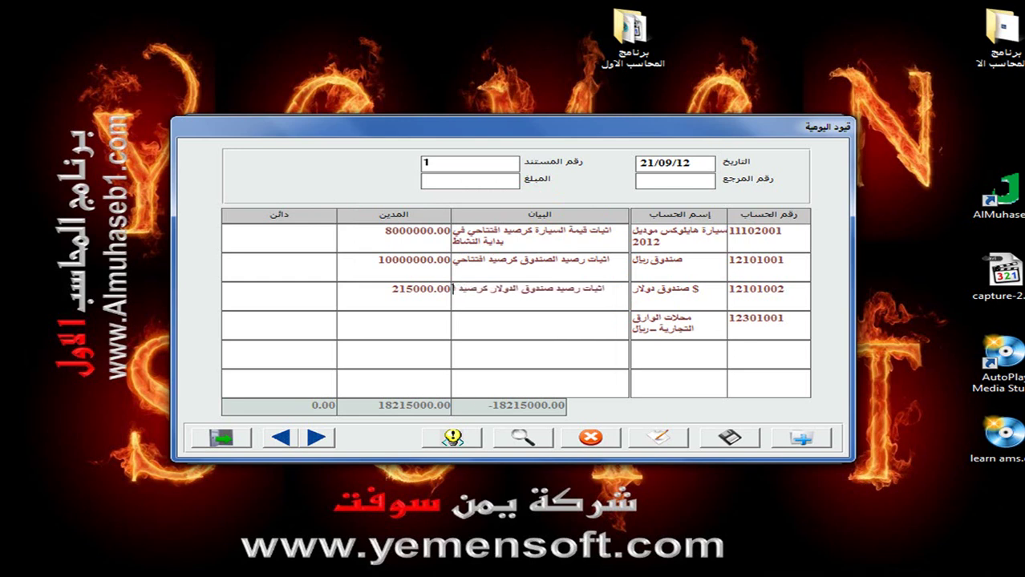
key("Return")
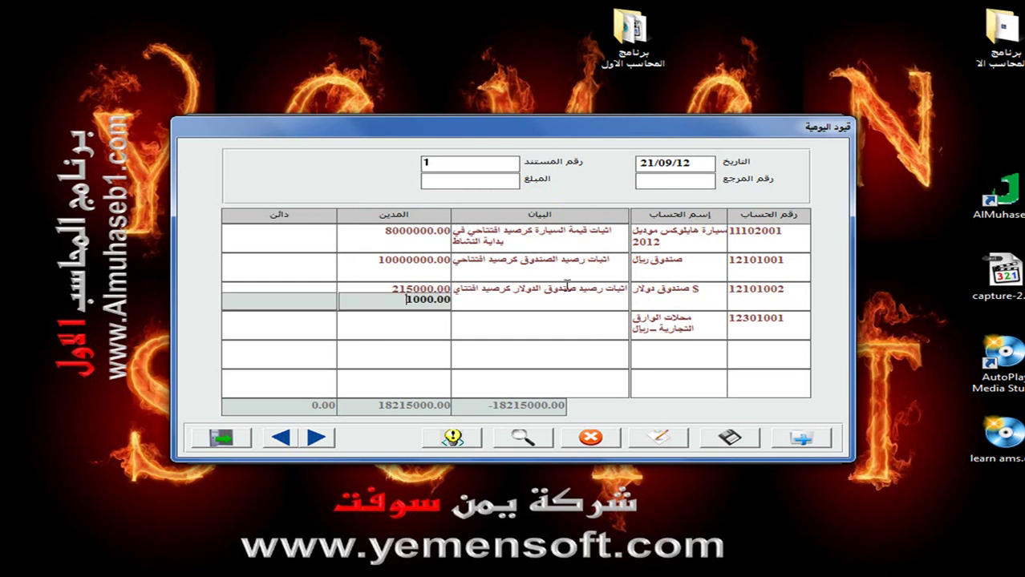
Describe the محلات الوارق التجارية line as "عليكم هذا لرصيد كرصيد افتتاحي" and set its debit to 500000.
left_click(609, 320)
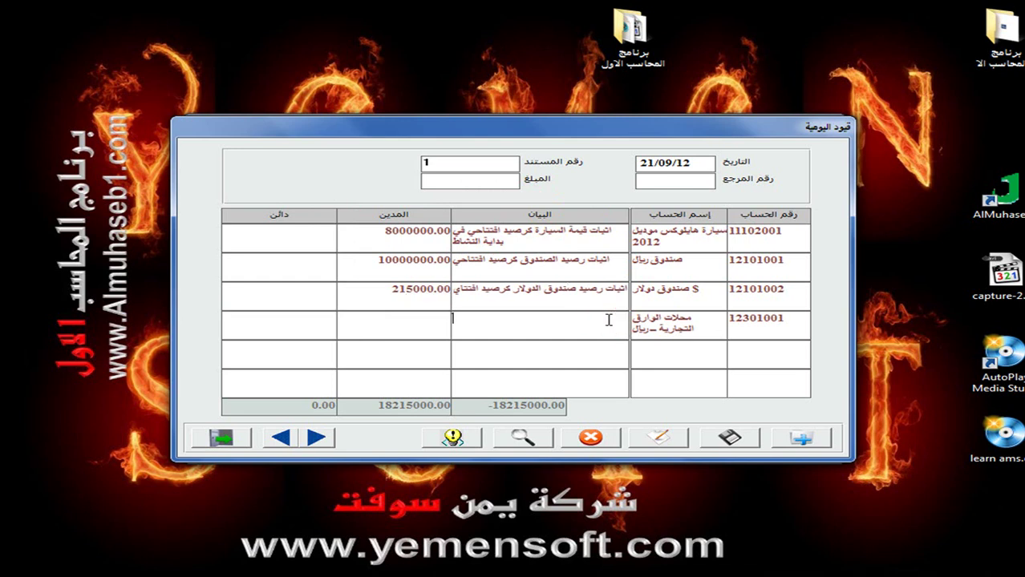
type("عليكم هذا لرصيد كرصيد اف")
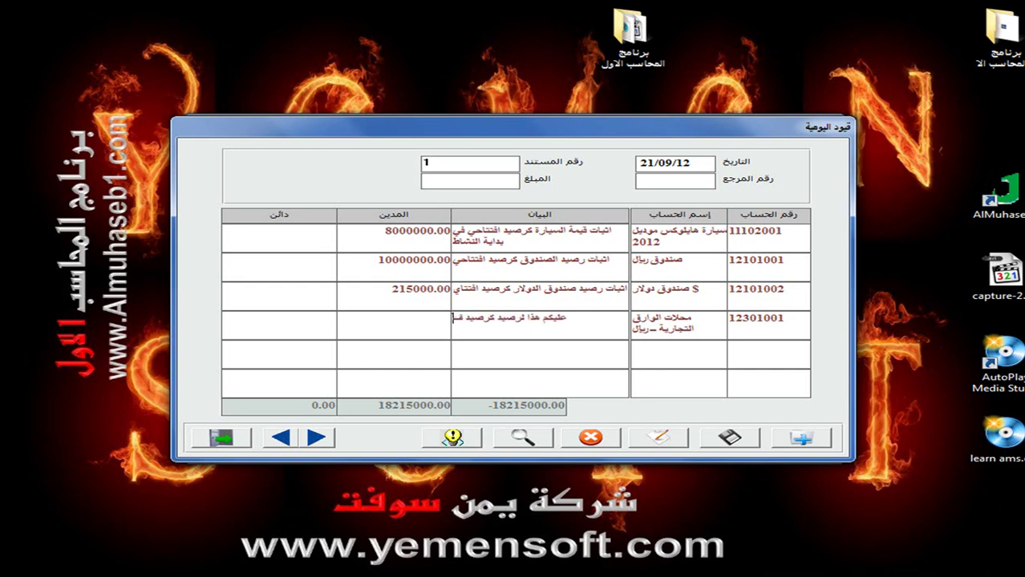
type("تتاحي")
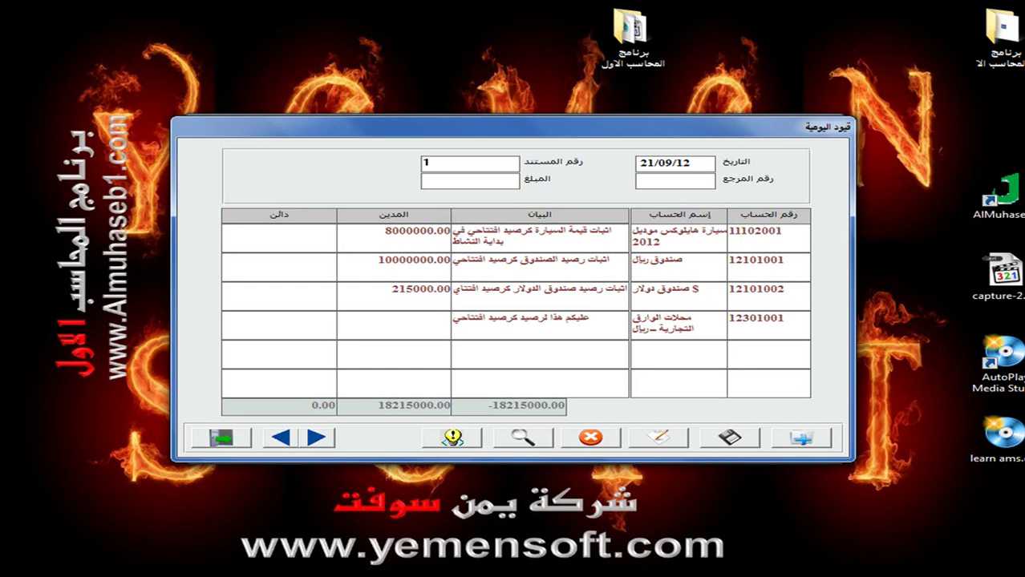
left_click(404, 332)
type("500000")
key("Return")
Look up the accounts under code 124 and assign مخزون المواد الغذائية to the fifth entry line.
type("124")
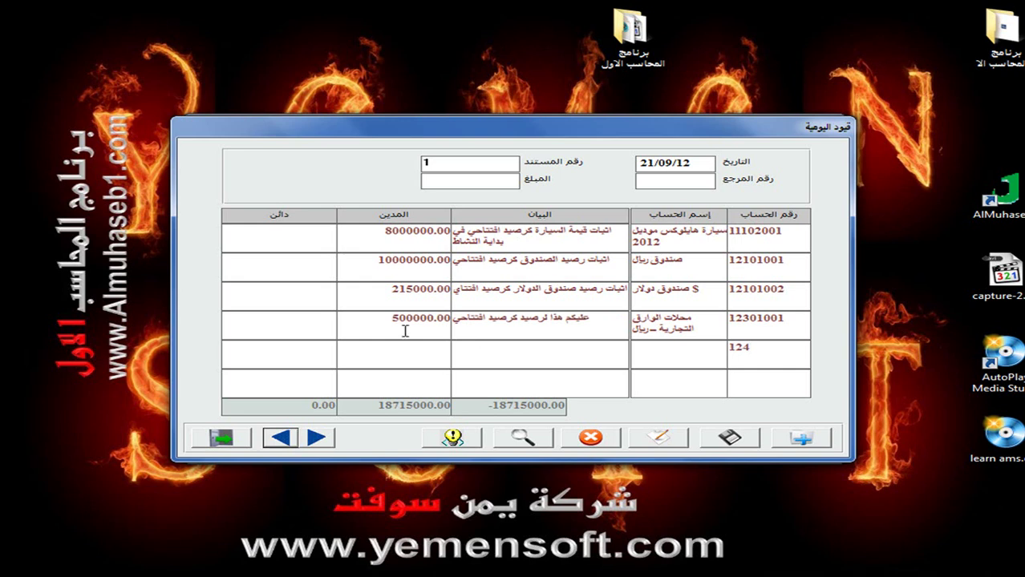
key("Return")
left_click(325, 205)
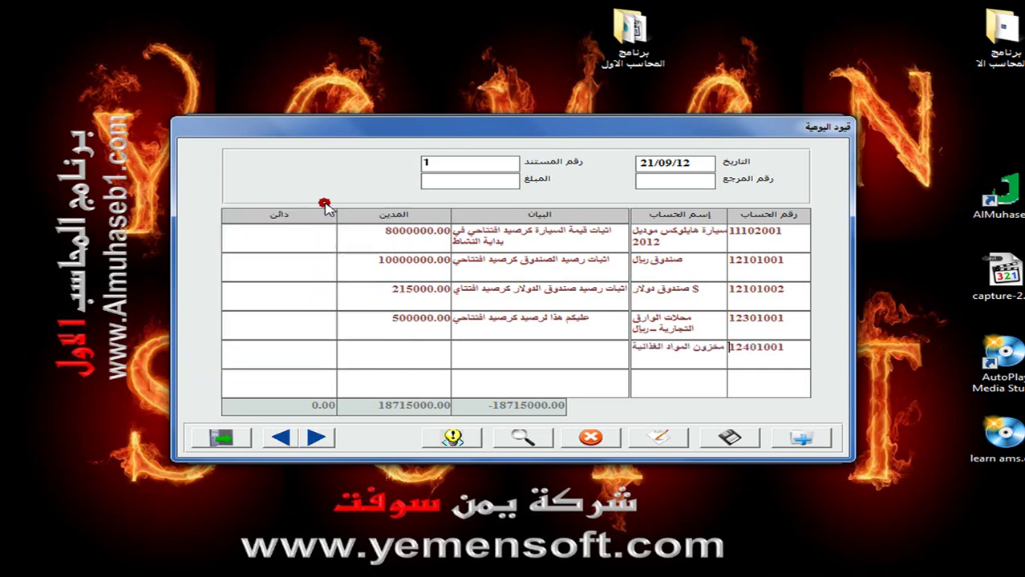
Describe the food inventory line as "اثبات رصيد المخزون اول المده" and set its debit to 5000000.
type("اثبات رصيد المخزو")
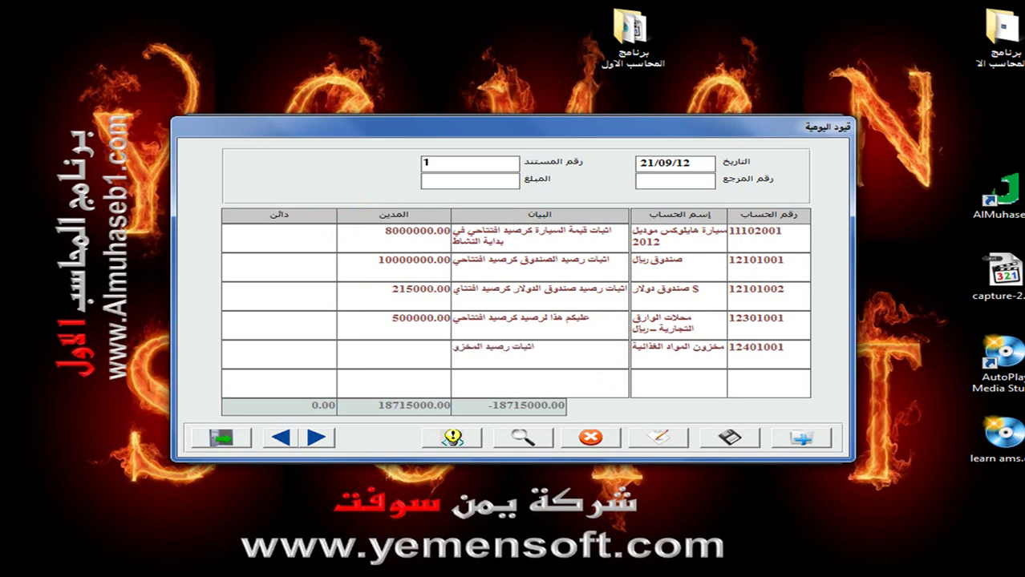
type("ن اوف")
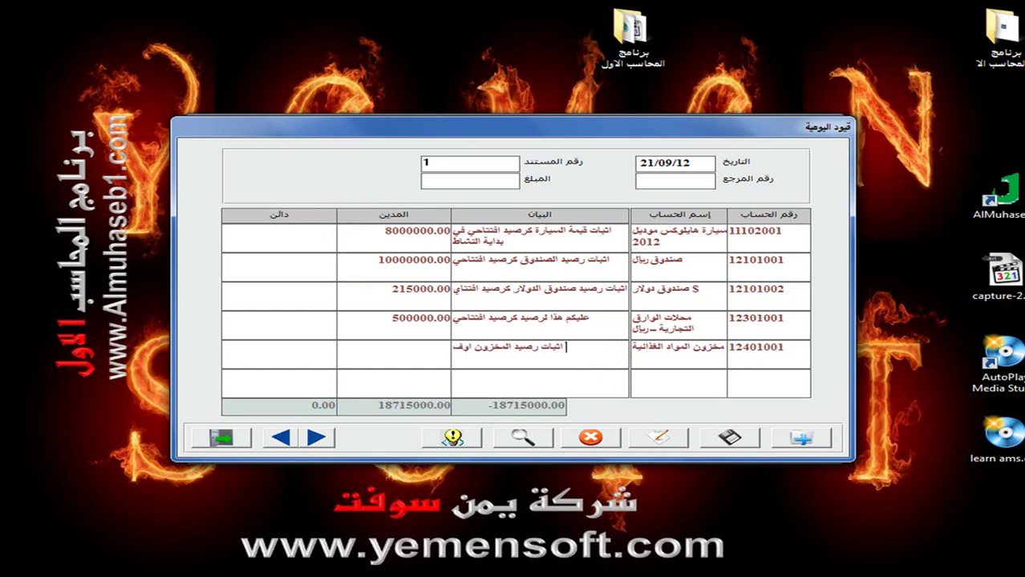
type(" المدة")
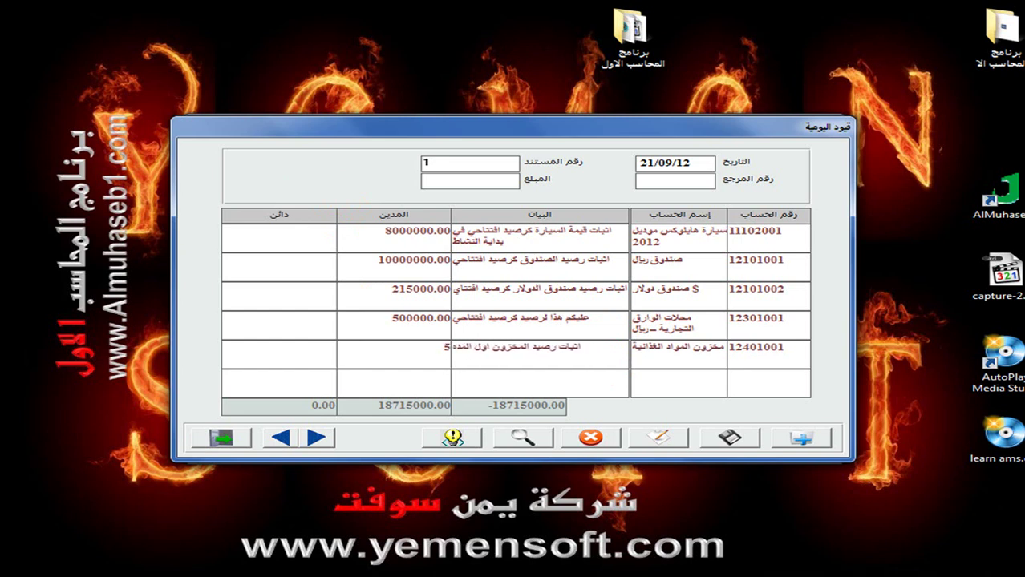
type("5000000")
key("Return")
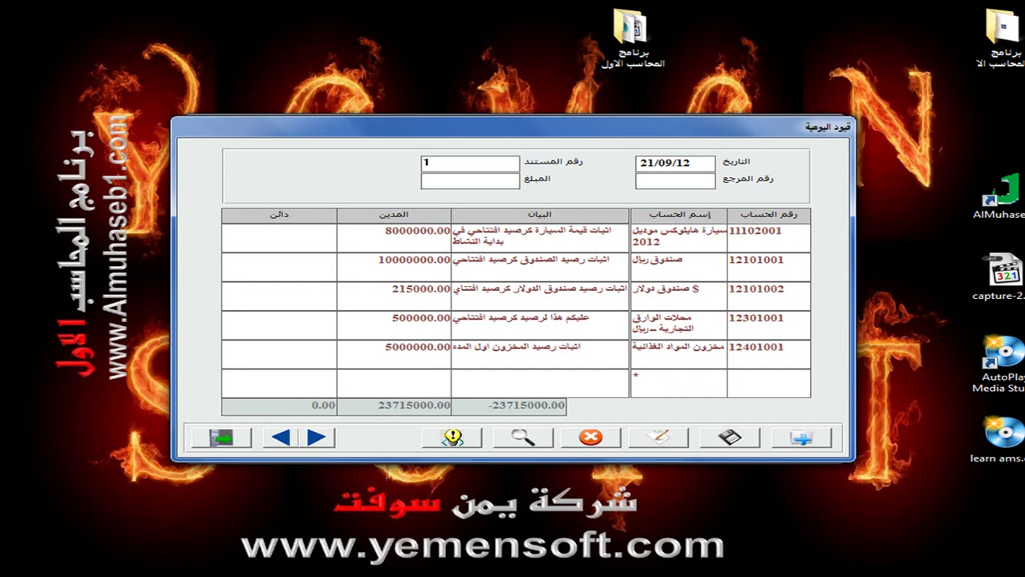
Search for القمة, assign شركة القمة لبيع السيارات to the sixth line, and describe it as "لكم هذا المبلغ كرصيد افتتاحي".
type("القس")
key("Return")
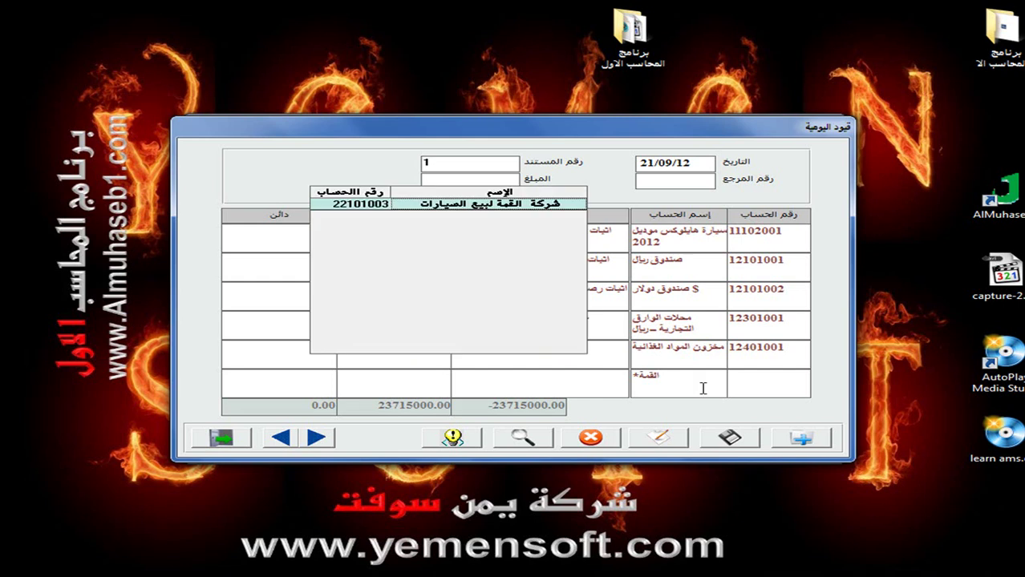
double_click(548, 207)
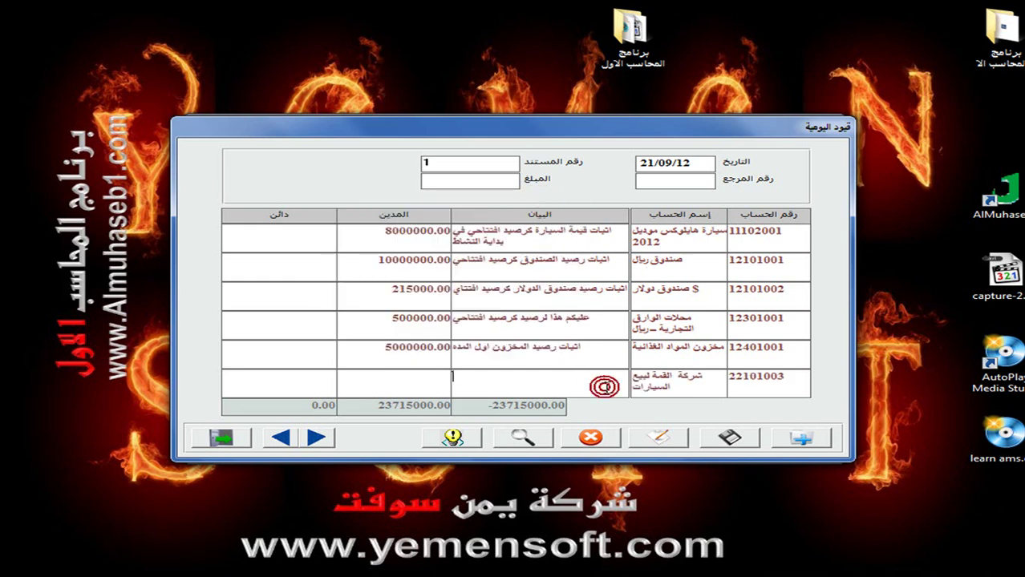
type("لكم هذا المبلغ كرصيد افتتاحي")
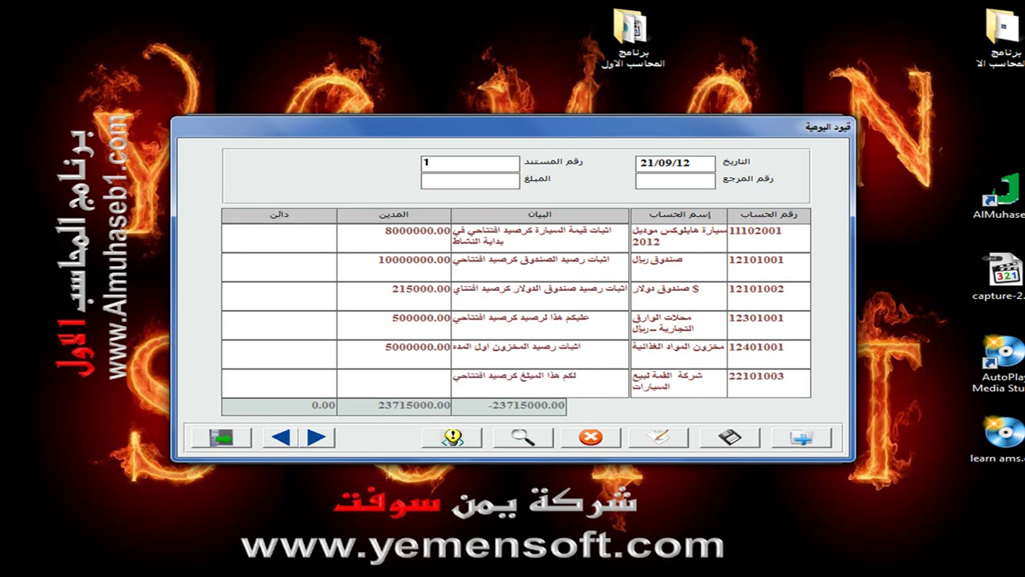
Set the شركة القمة لبيع السيارات line's credit to 5000000 and assign شركة الفرسان للتجارة العامة – دولار from the 221 accounts to the next line.
type("5000000")
left_click(283, 438)
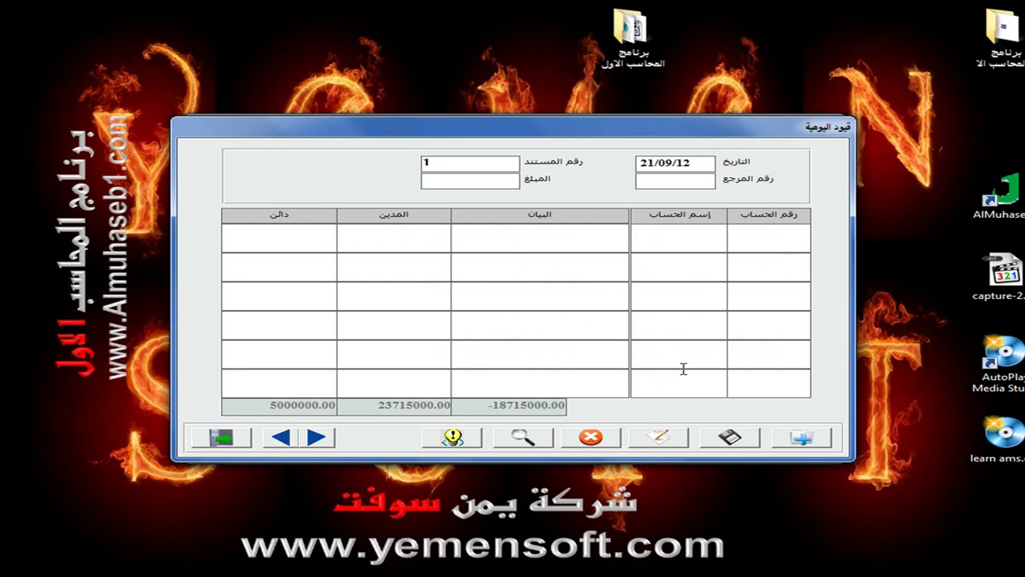
type("221")
key("Return")
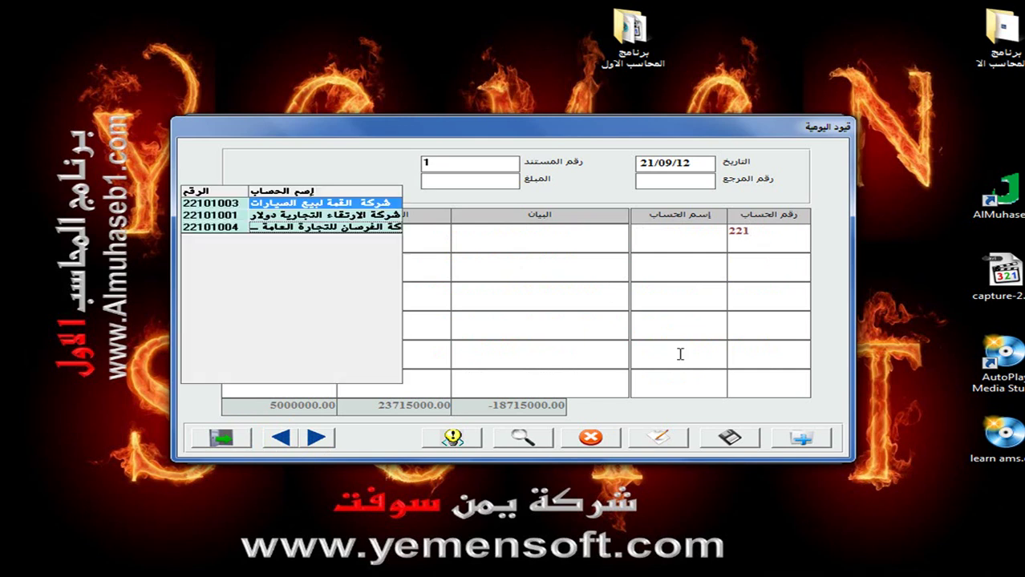
double_click(389, 230)
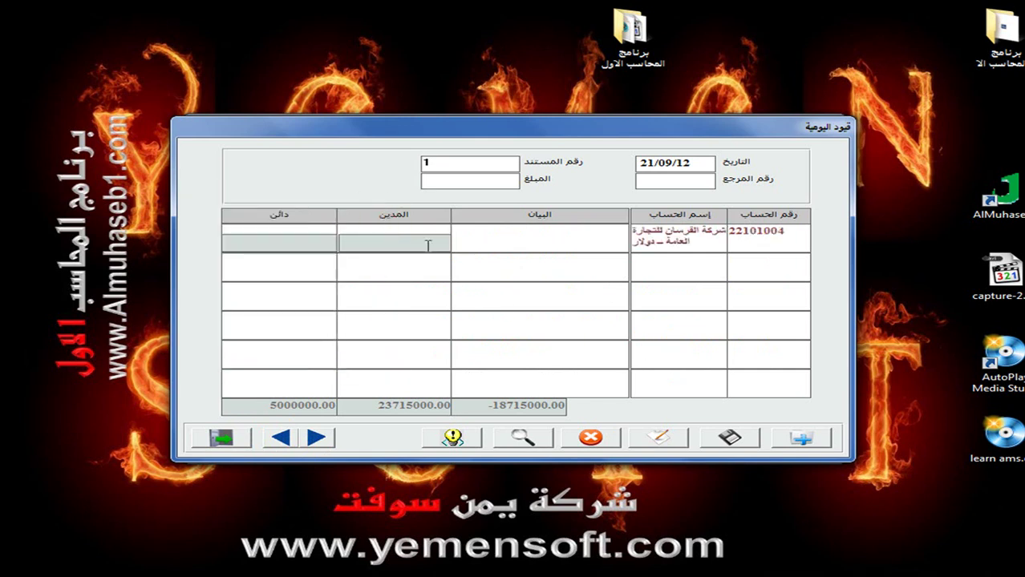
Set the شركة الفرسان line's foreign-currency credit to 500 dollars and describe it as "اثبات هذا المبلغ كرصيد لكم".
left_click(423, 247)
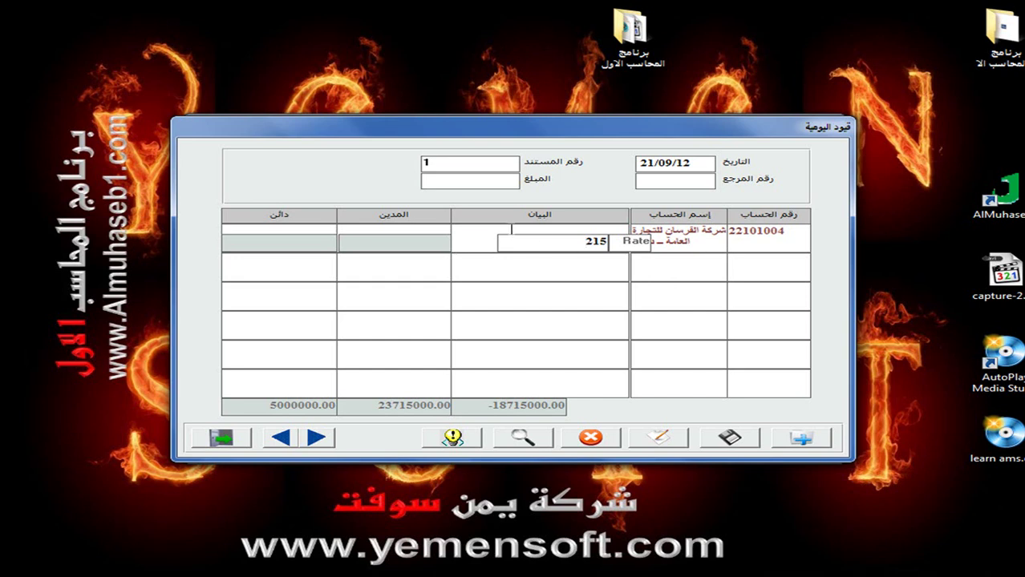
left_click(506, 230)
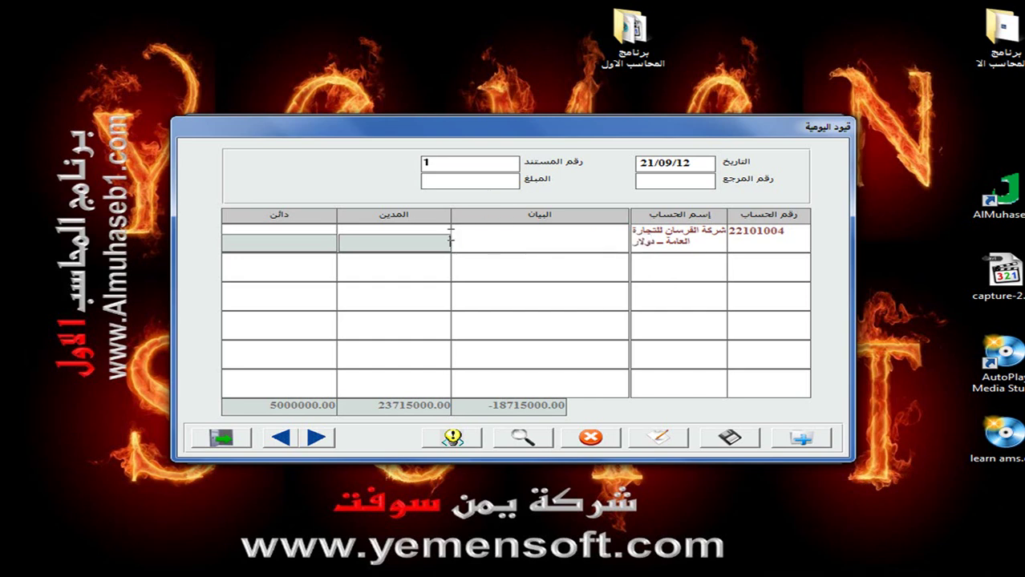
left_click(288, 242)
type("500")
key("Return")
left_click(576, 231)
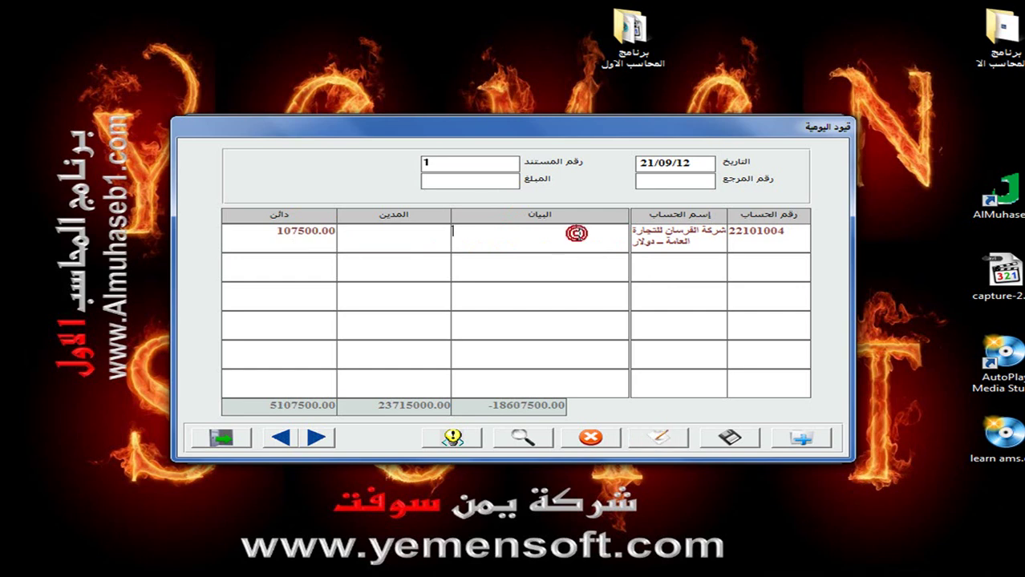
type("اثبات هذا المبلغ كرصيد لكم")
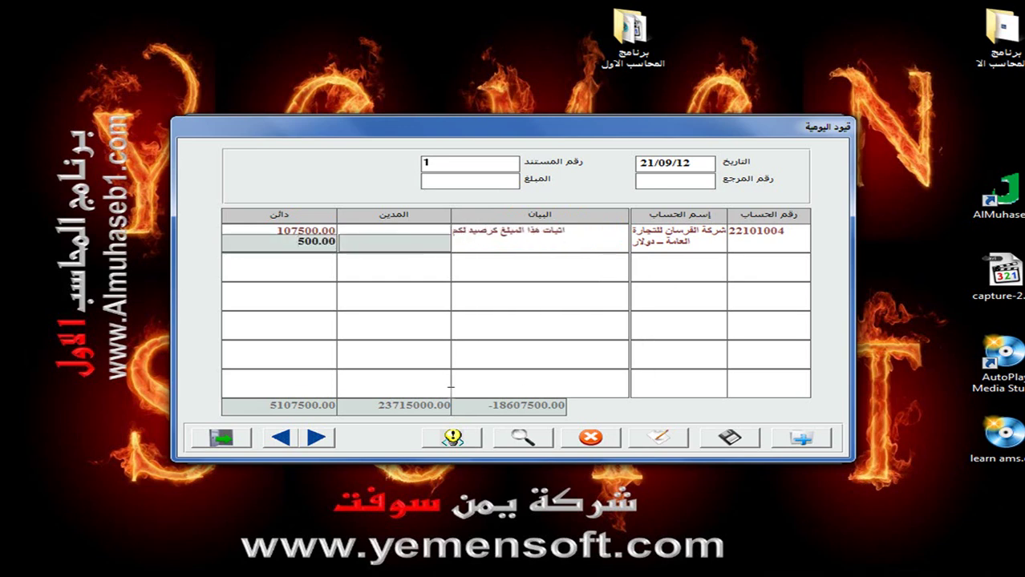
Search the accounts for راس المال and assign راس المال ريال يمني to the line below شركة الفرسان.
left_click(317, 438)
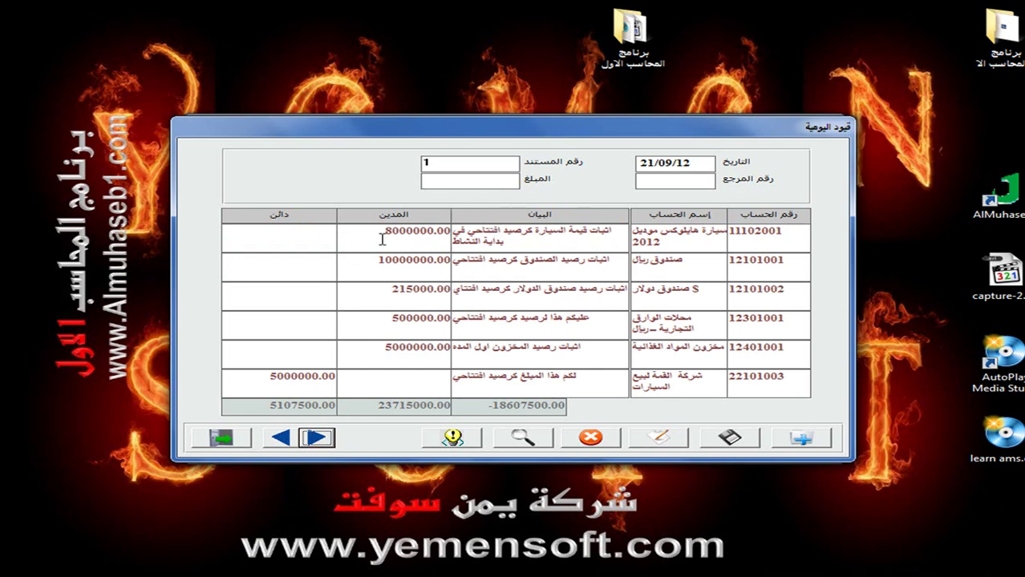
left_click(281, 439)
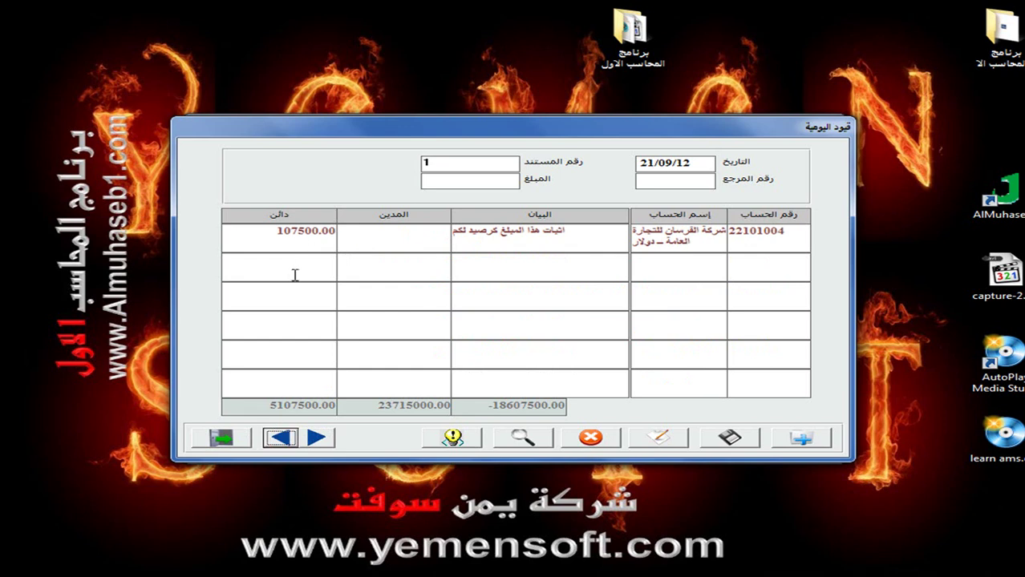
left_click(329, 441)
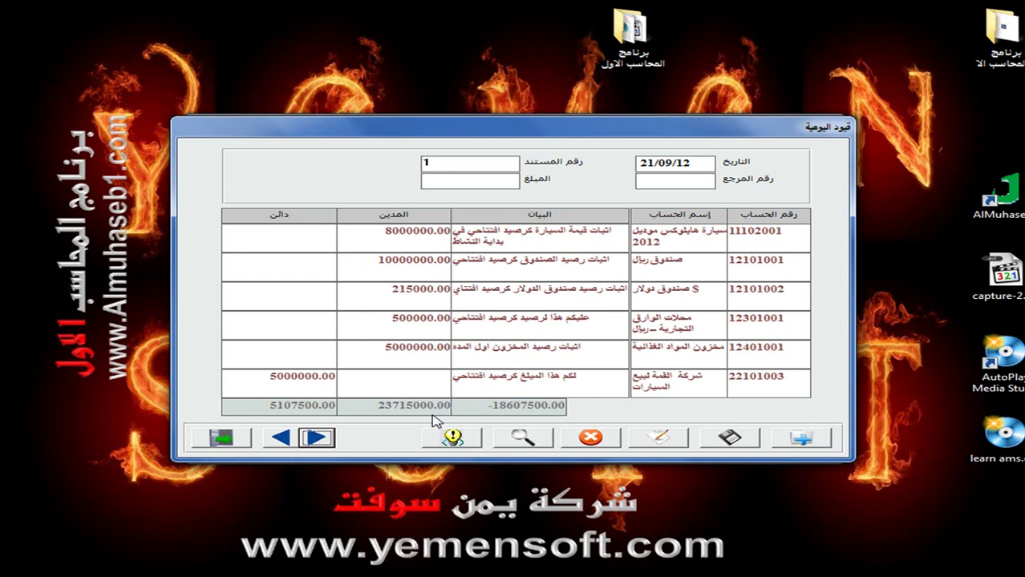
left_click(280, 437)
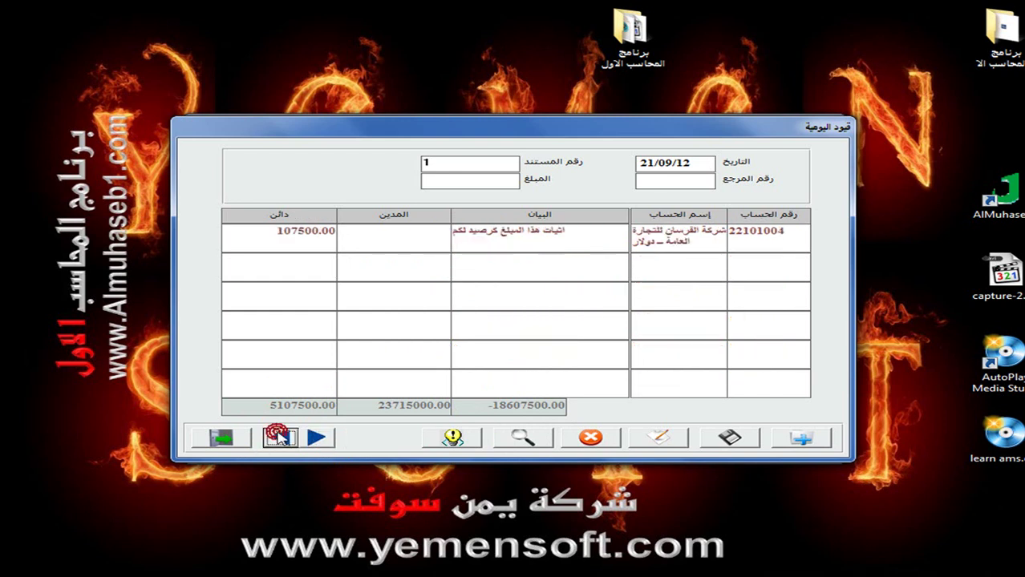
left_click(737, 268)
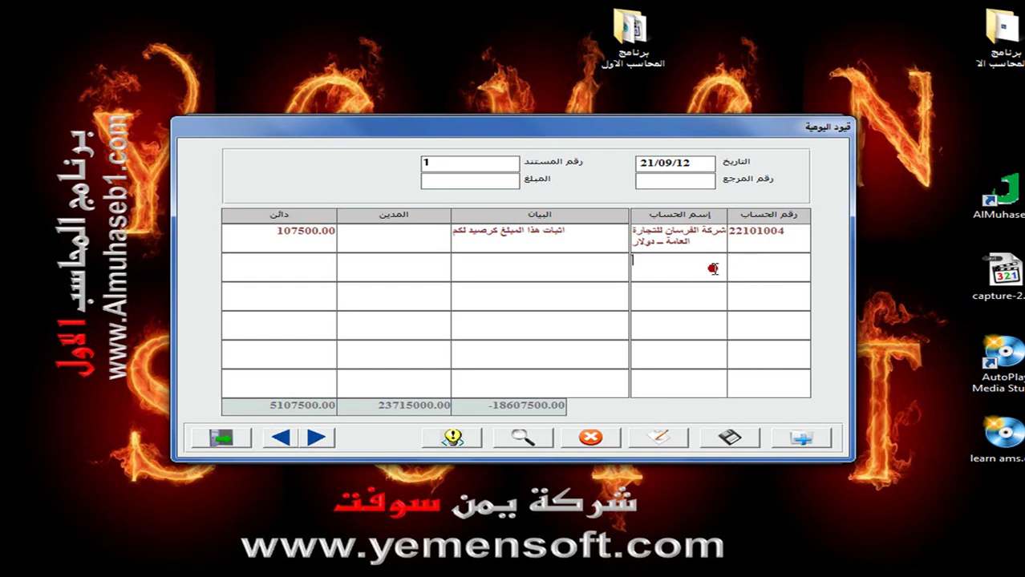
type("*راس المال")
key("Return")
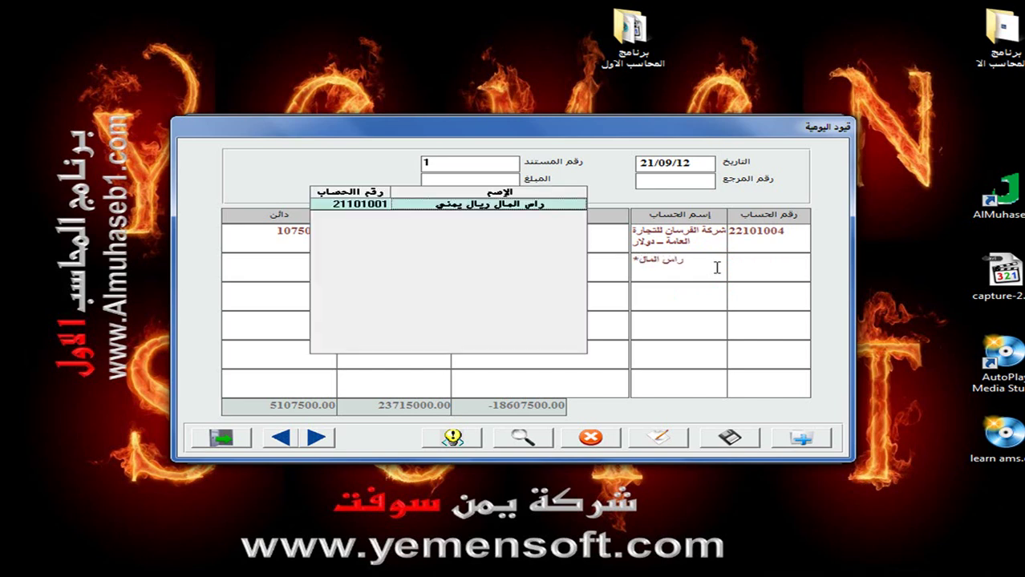
left_click(571, 206)
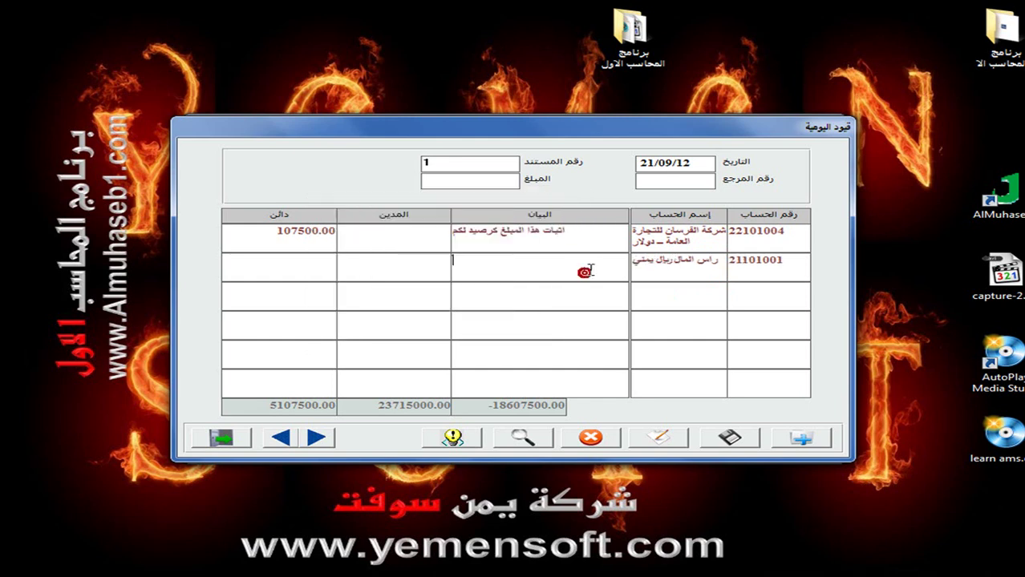
Describe the capital line as "اثبات راس المال الذي بدات به الشركه نشاطها التجاري" and set its credit to 18607500.
type("اثبات رسا")
key("BackSpace")
key("BackSpace")
key("BackSpace")
type("راس المال")
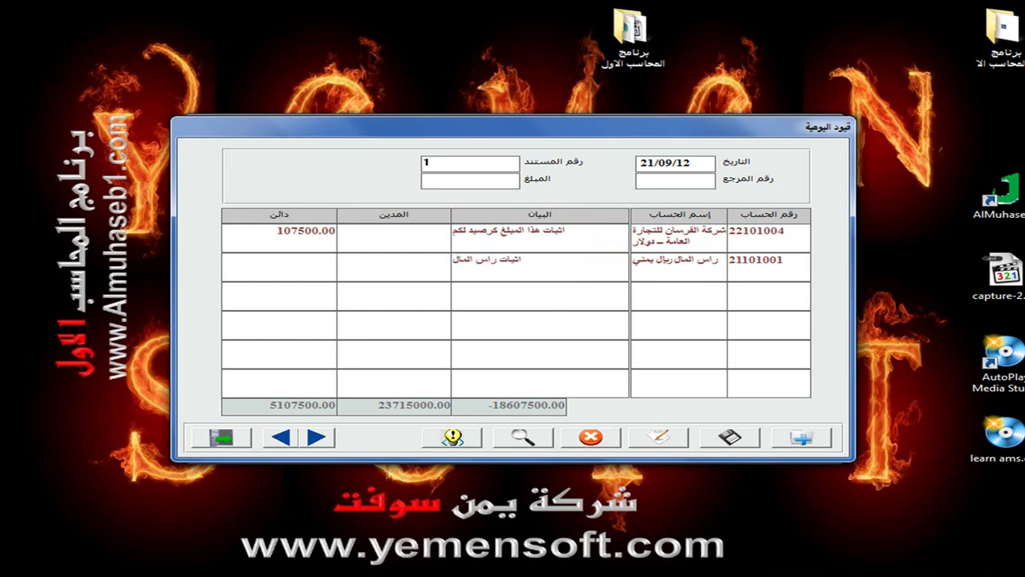
type(" الذي بدات")
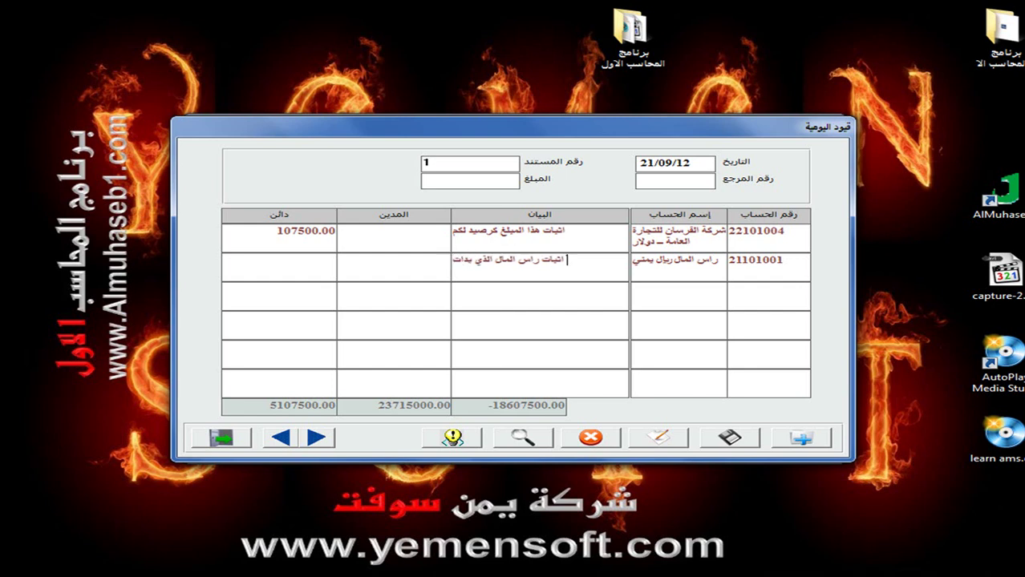
type(" به الشركة نشاطها التجاري")
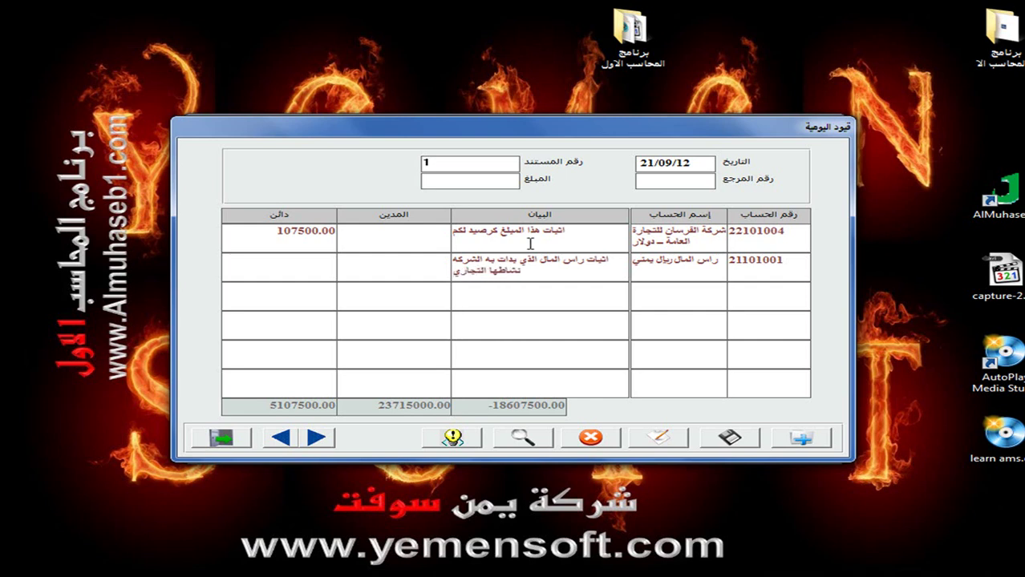
left_click(294, 271)
type("18607500")
key("Return")
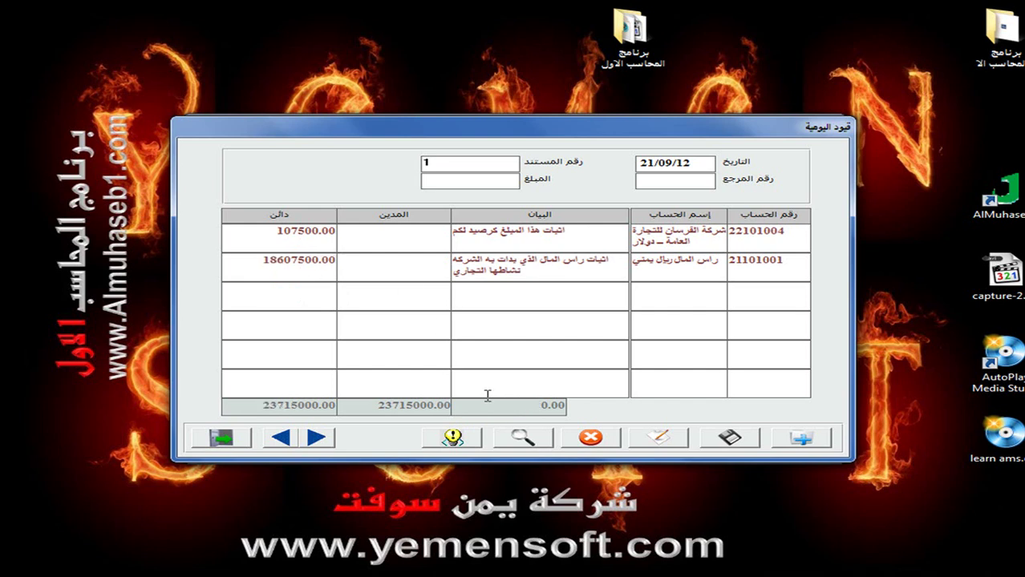
Review both pages of entry lines and try to save the journal entry without an amount.
left_click(316, 437)
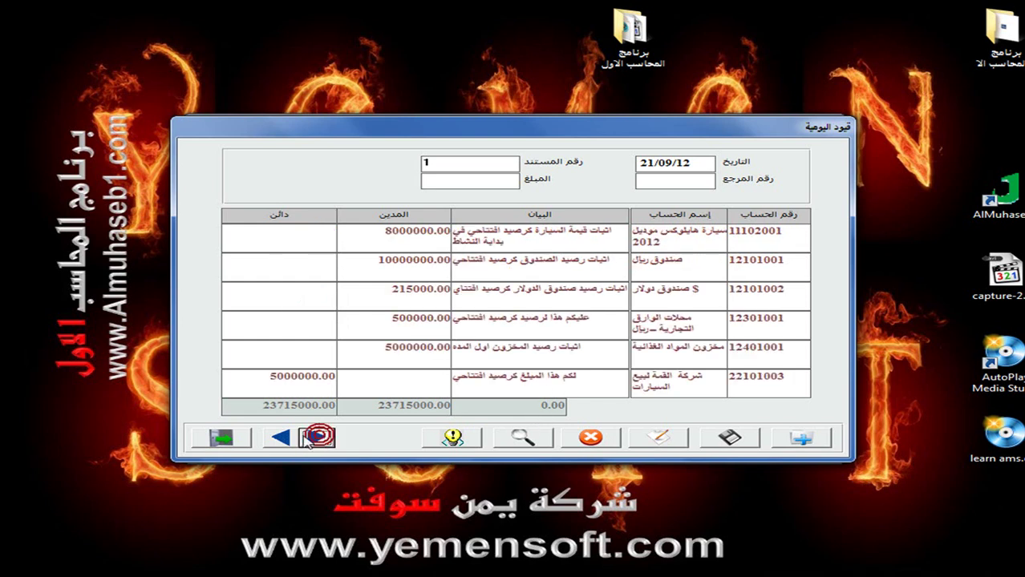
left_click(279, 437)
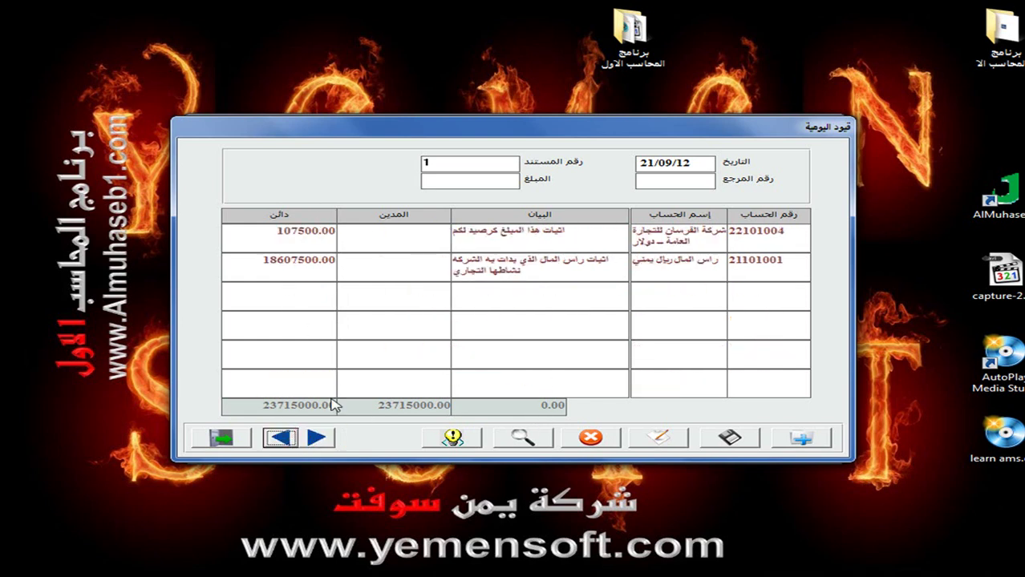
left_click(321, 438)
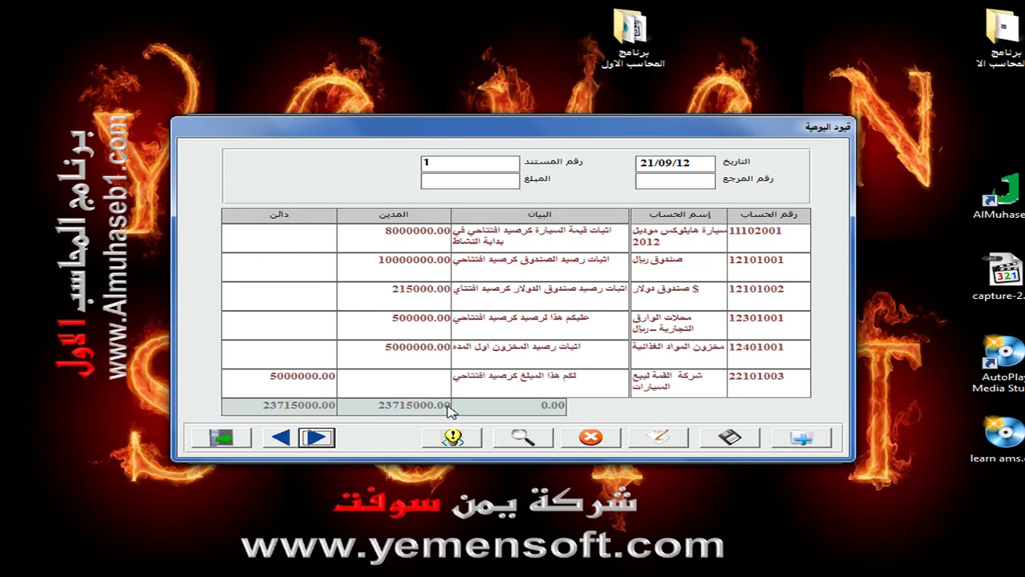
left_click(454, 179)
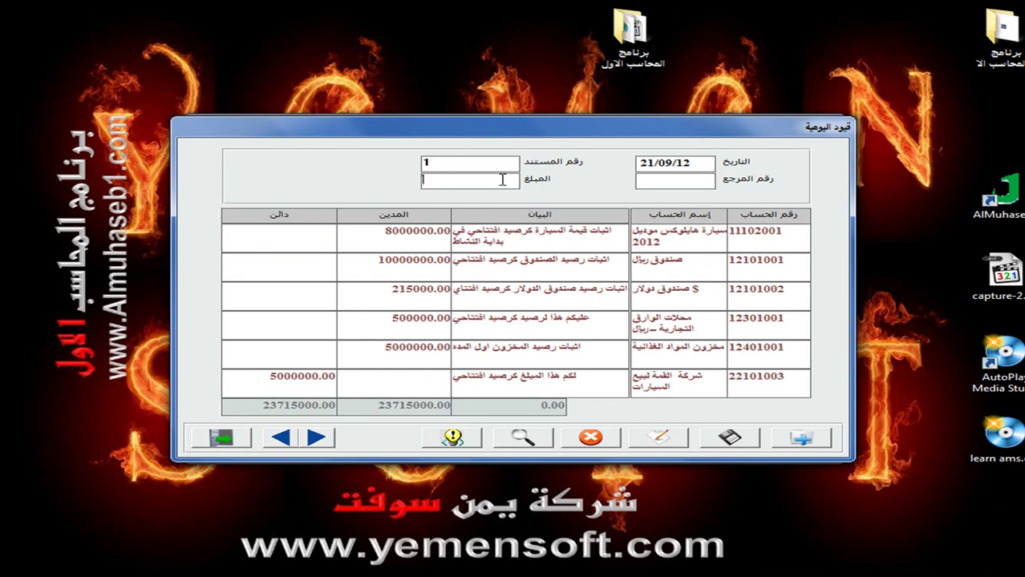
left_click(736, 439)
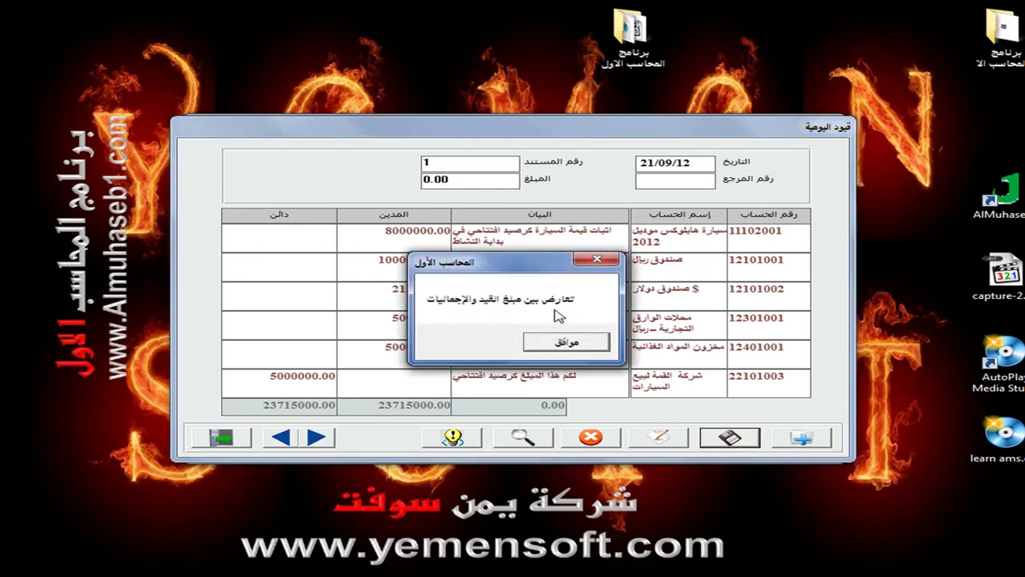
left_click(569, 337)
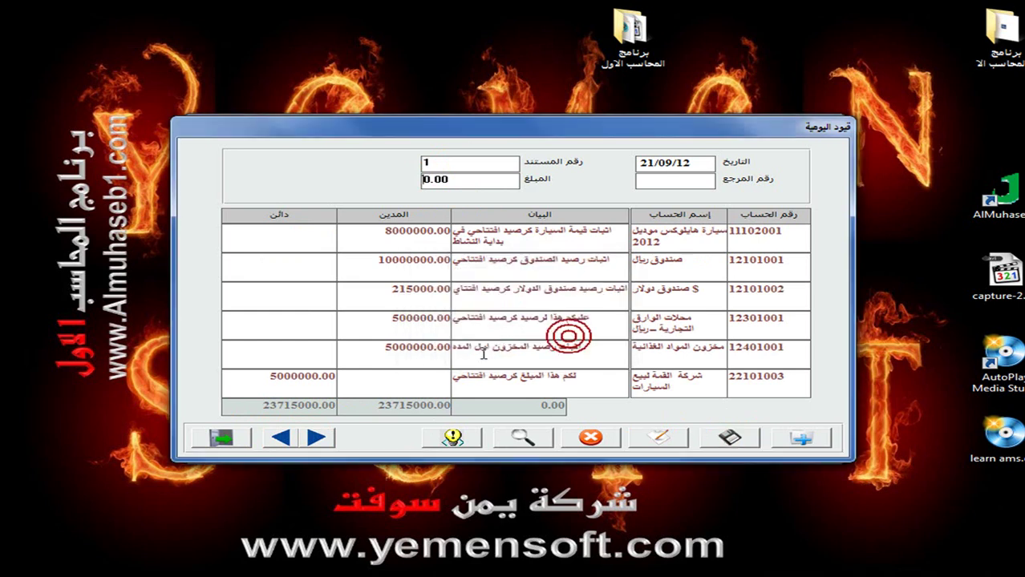
Set the journal entry's amount to 23715000 and save the entry.
double_click(461, 182)
key("BackSpace")
type("23")
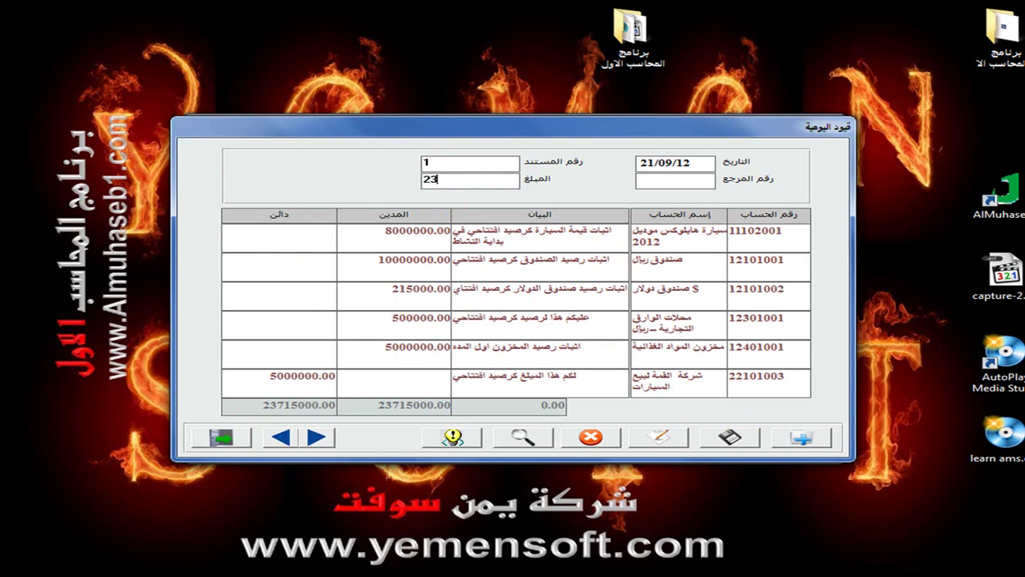
type("715000")
key("Return")
left_click(728, 445)
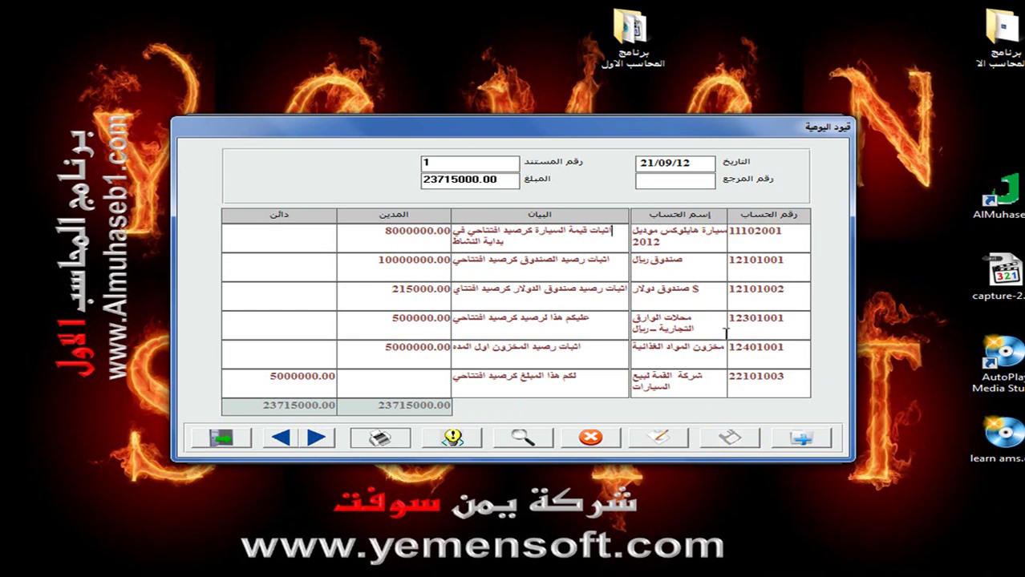
Print the saved journal entry's report and close the journal entries window.
left_click(375, 440)
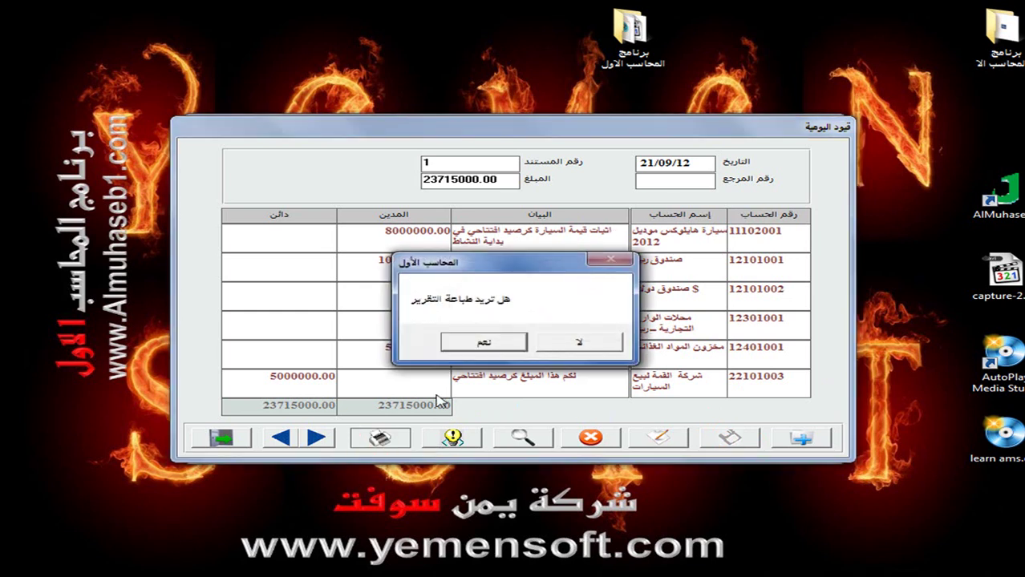
left_click(467, 343)
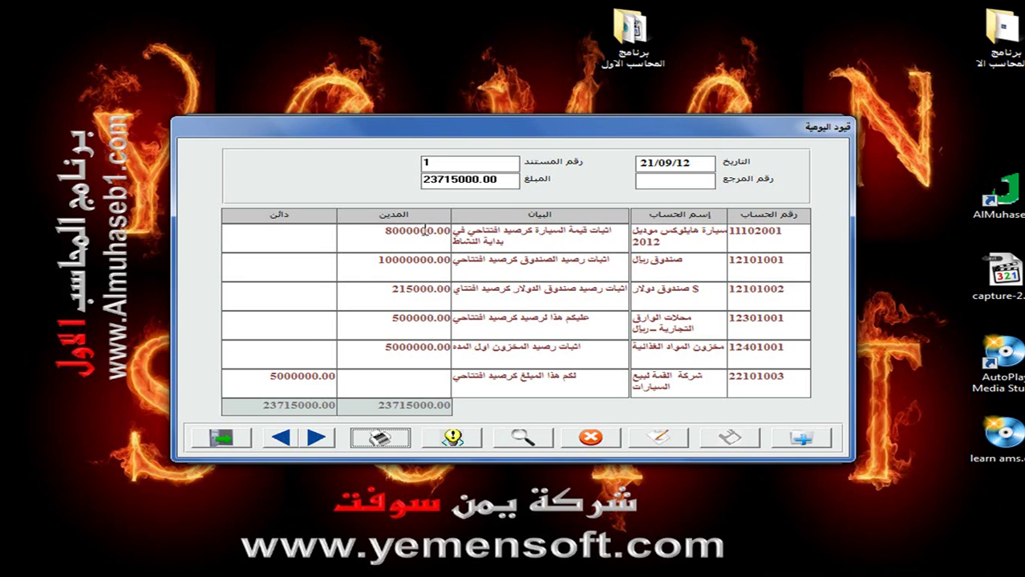
left_click(233, 441)
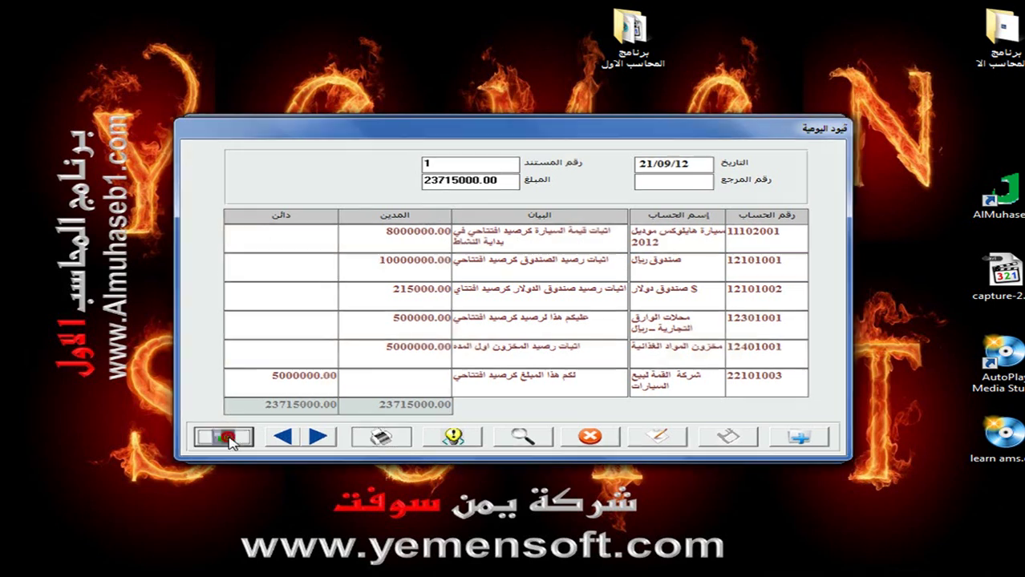
Open the posting of journal entries (ترحيل قيود اليومية) and mark document 1 for posting.
left_click(673, 143)
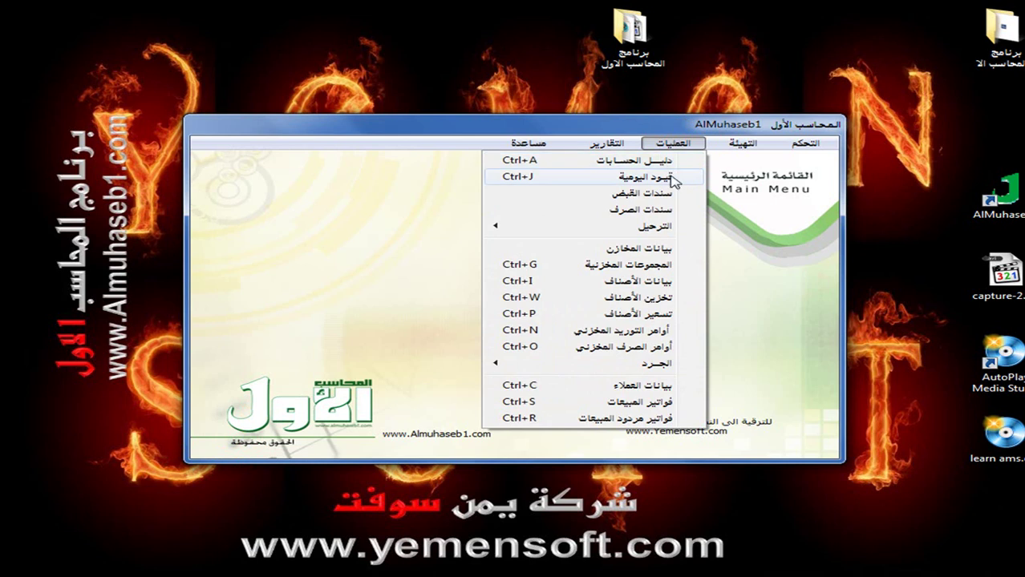
left_click(670, 226)
left_click(443, 231)
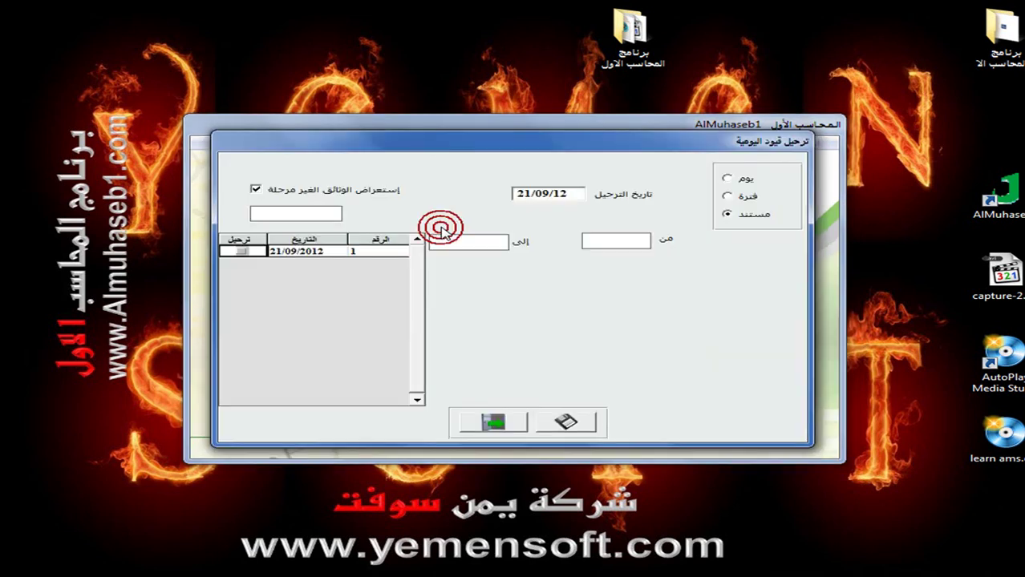
left_click(241, 253)
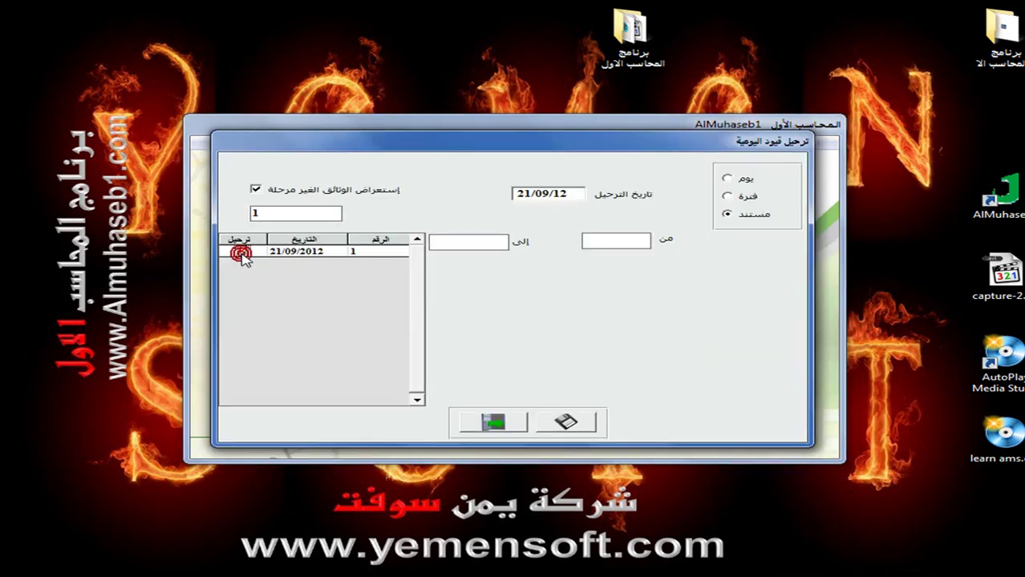
Show the details of document 1 and examine its account names, descriptions, and local and foreign amounts.
left_click(282, 252)
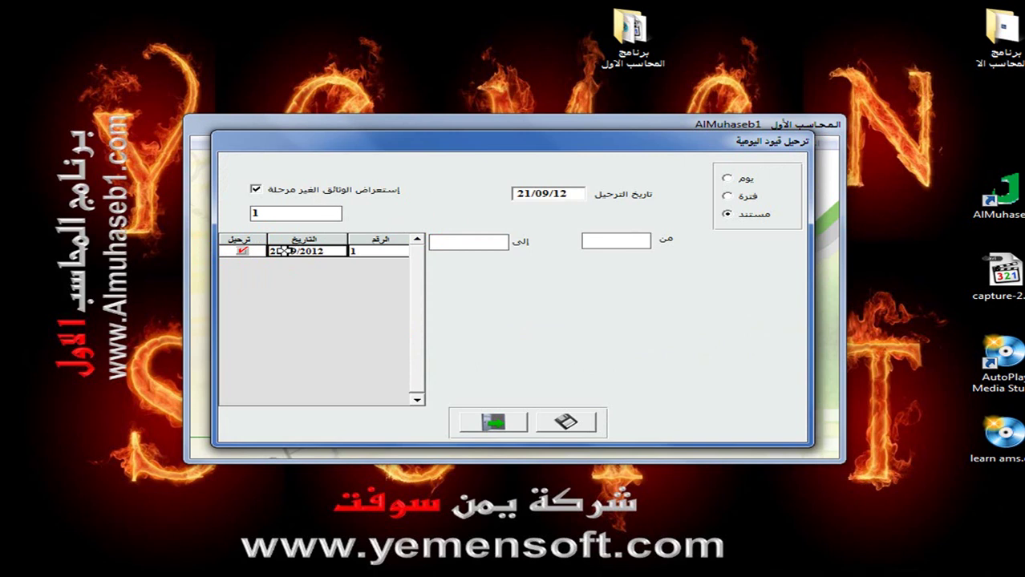
double_click(284, 252)
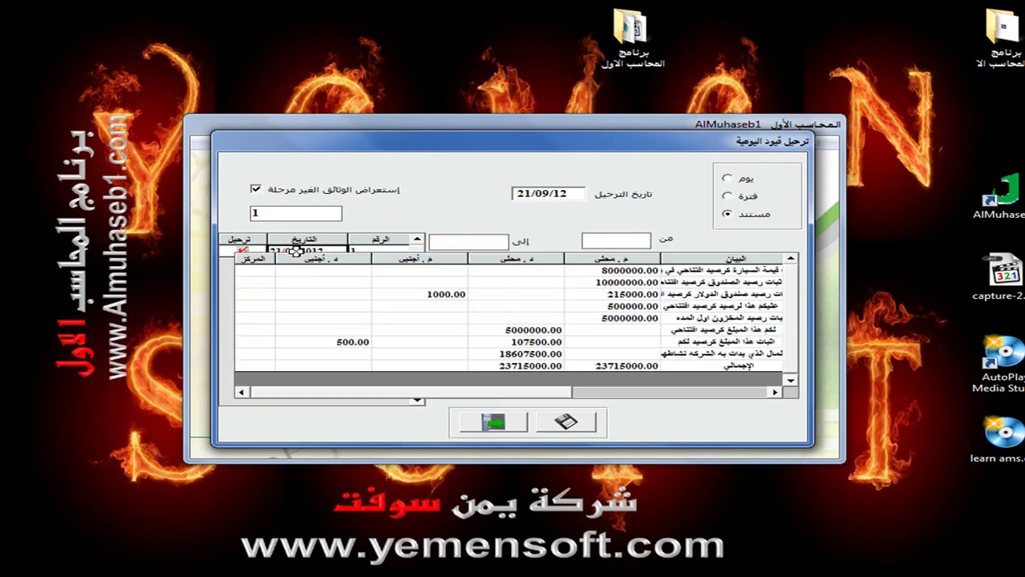
left_click(775, 392)
left_click(775, 392)
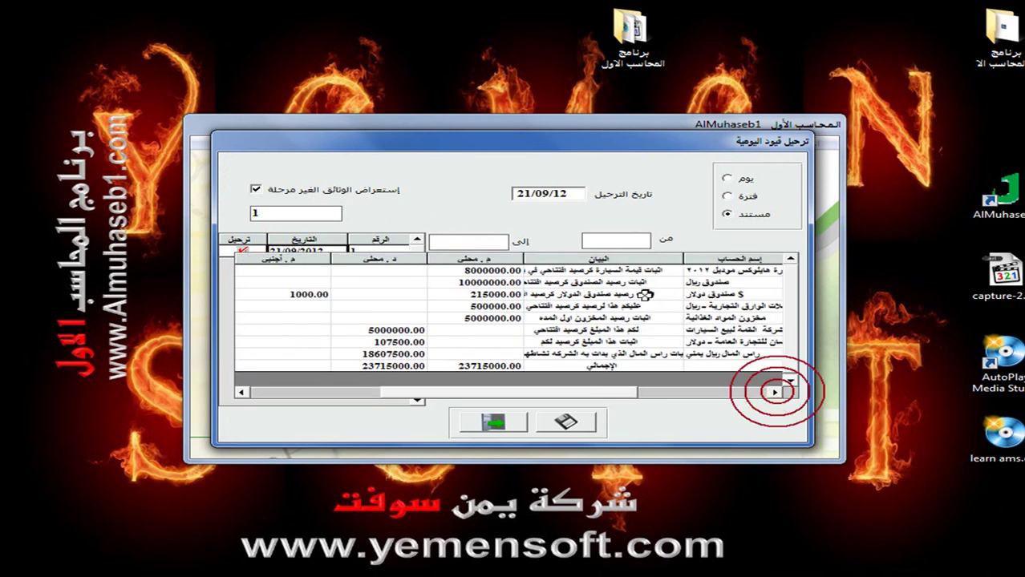
Post the marked journal entry document 1 and close the journal entries posting window.
left_click(580, 431)
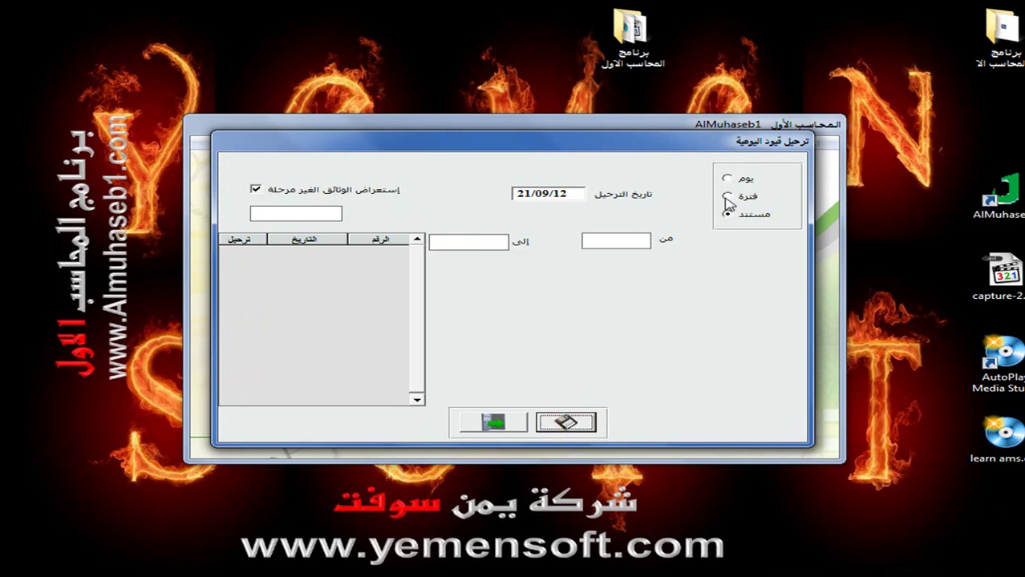
left_click(471, 422)
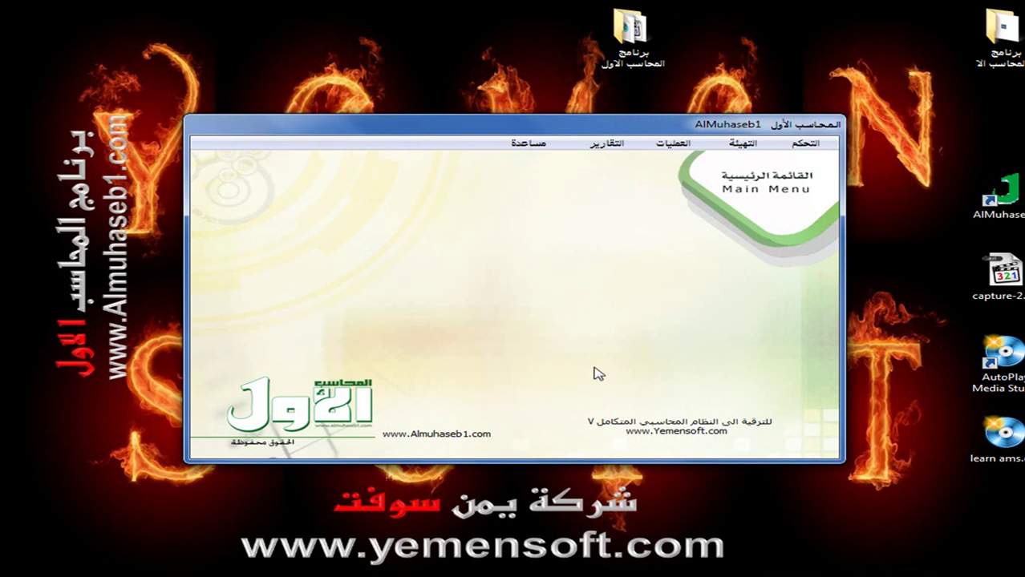
Open the account statement report (كشف حساب), search account names for الفرسان and choose شركة الفرسان للتجارة العامة – دولار.
left_click(603, 143)
left_click(564, 192)
left_click(408, 195)
left_click(627, 259)
type("*")
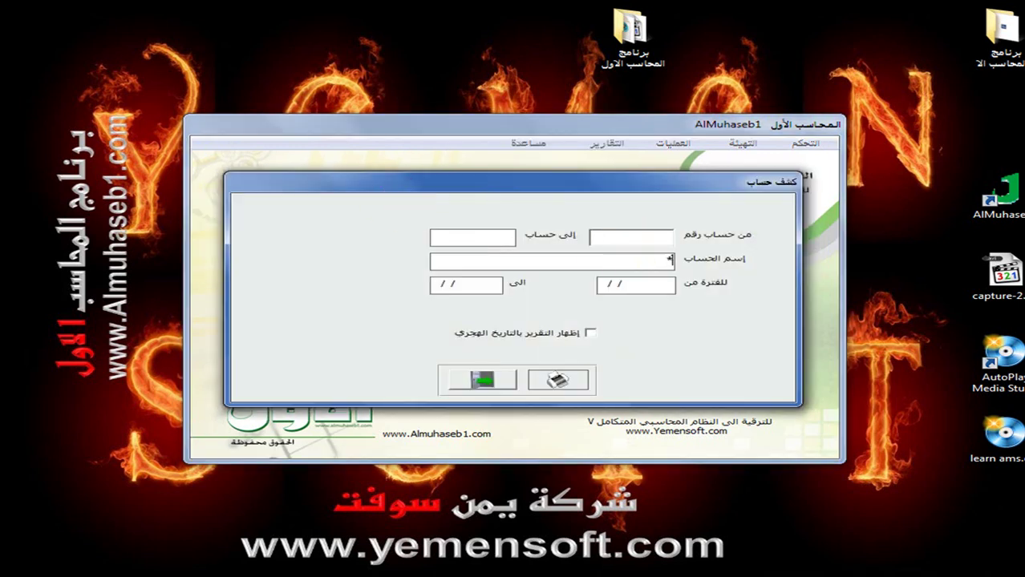
type("الفرسان")
key("Return")
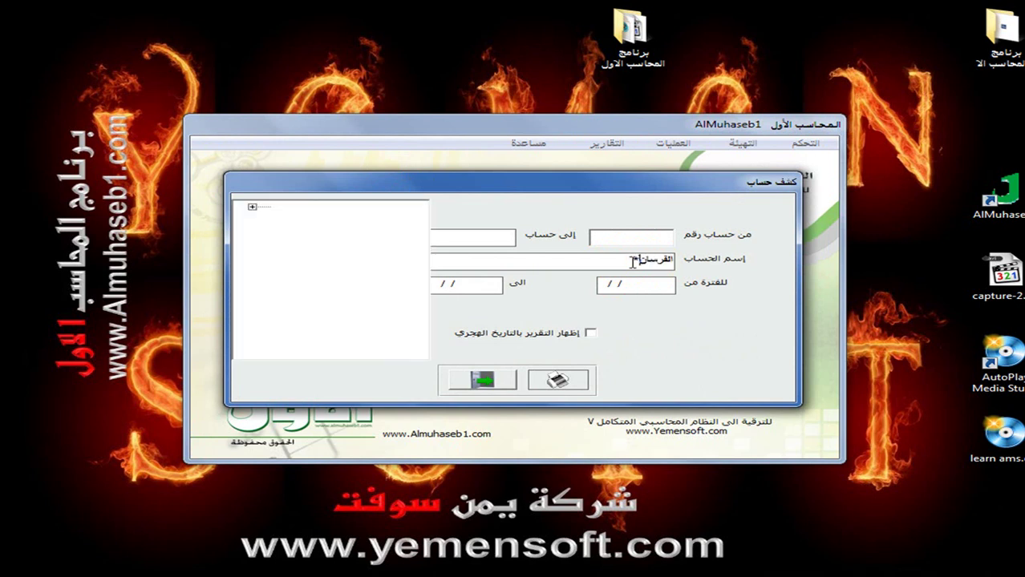
left_click(254, 207)
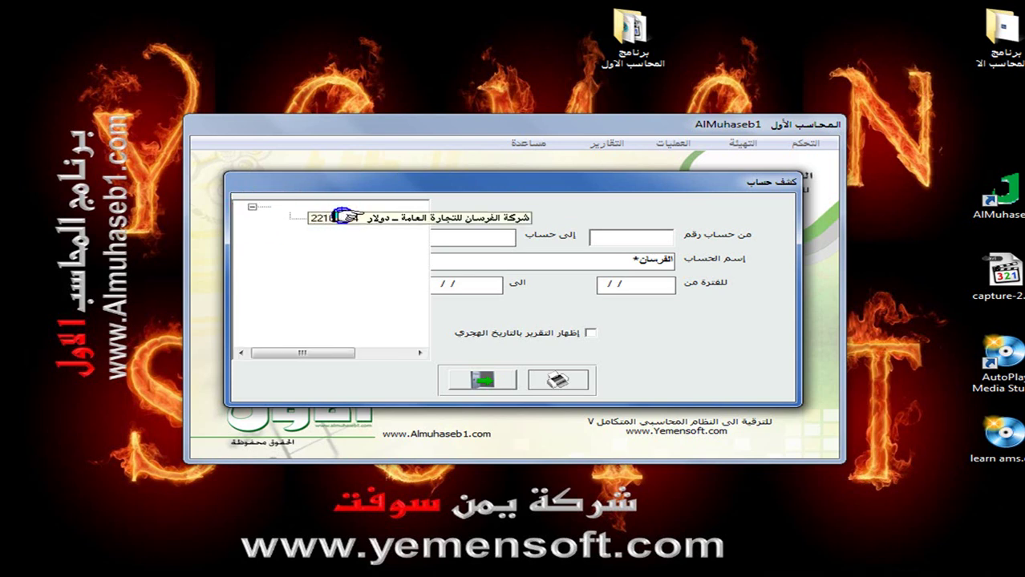
left_click_drag(449, 242, 617, 241)
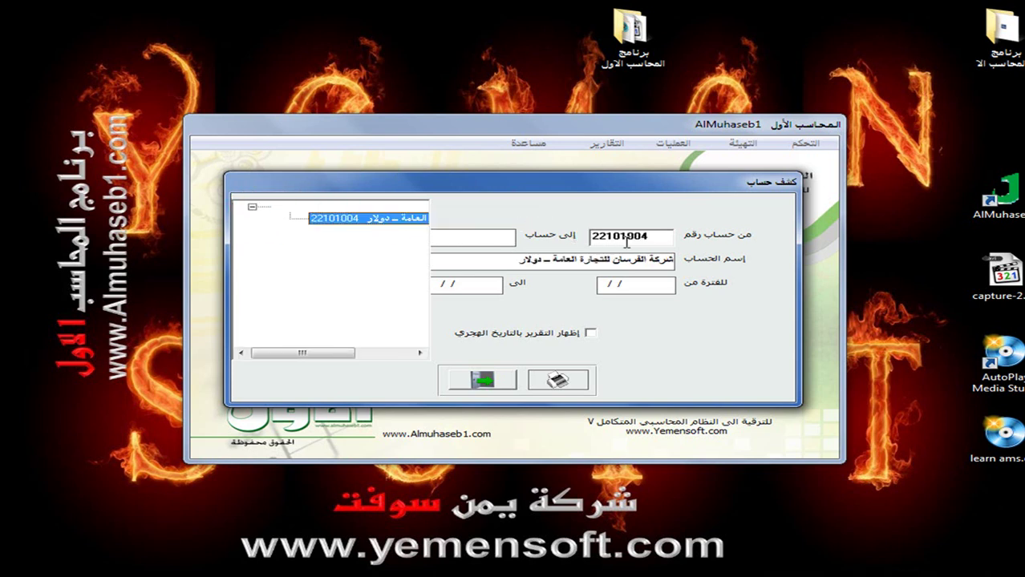
Set the statement period from 01/04/12 to 21/09/12, produce the account statement and close the report window.
left_click(607, 287)
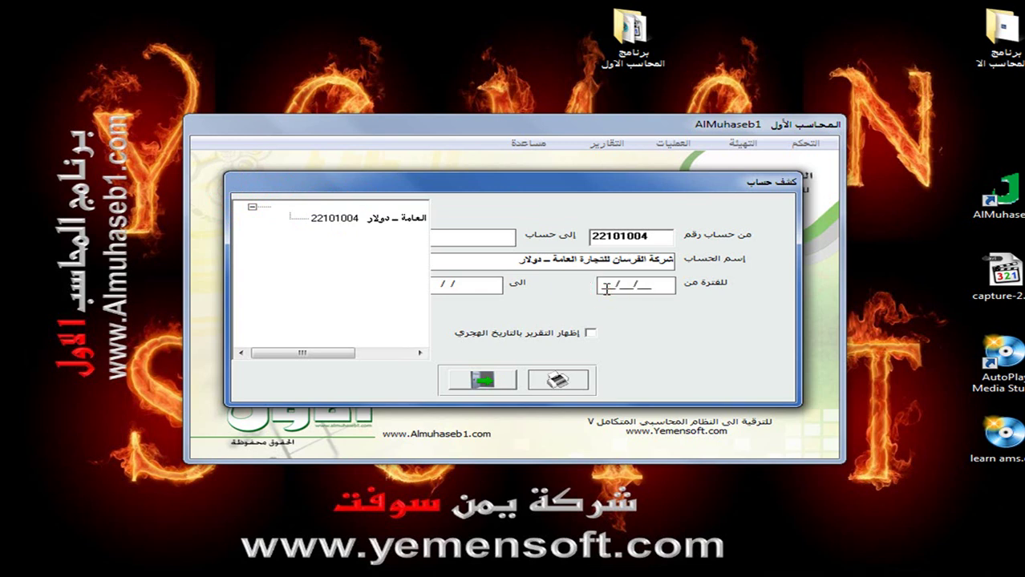
type("01/04/12")
key("Return")
type("21/09/12")
key("Return")
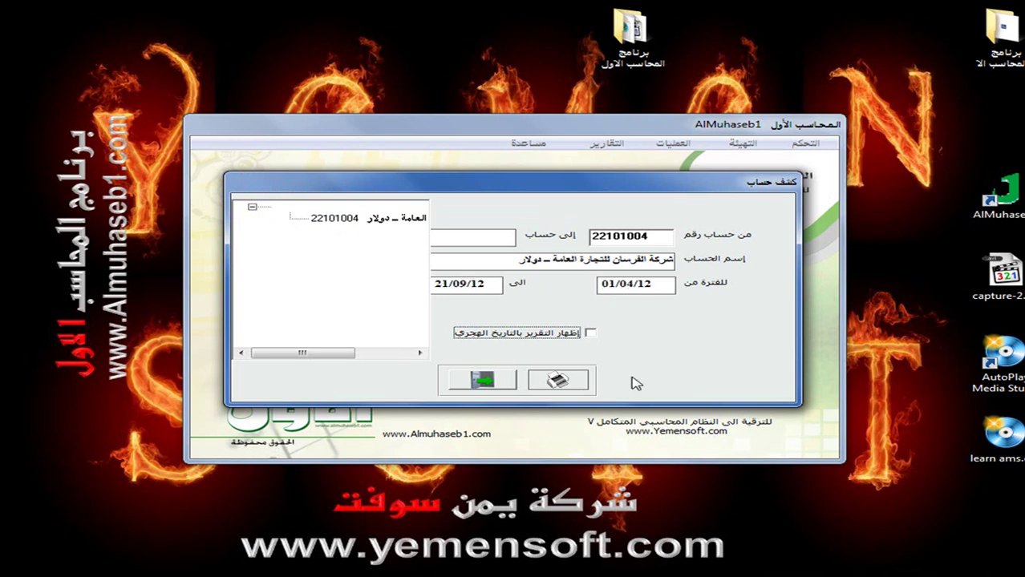
left_click(564, 382)
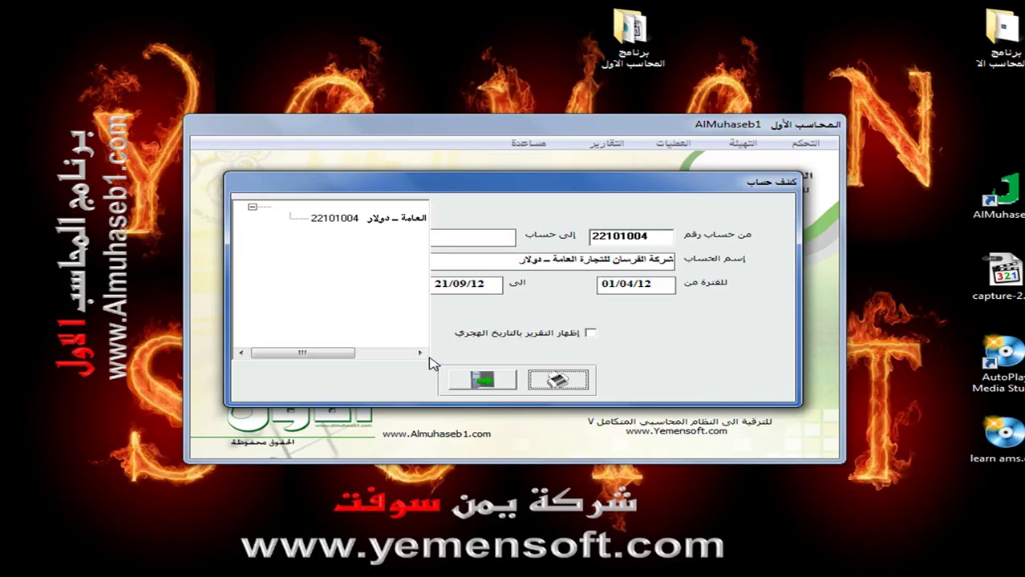
left_click(479, 378)
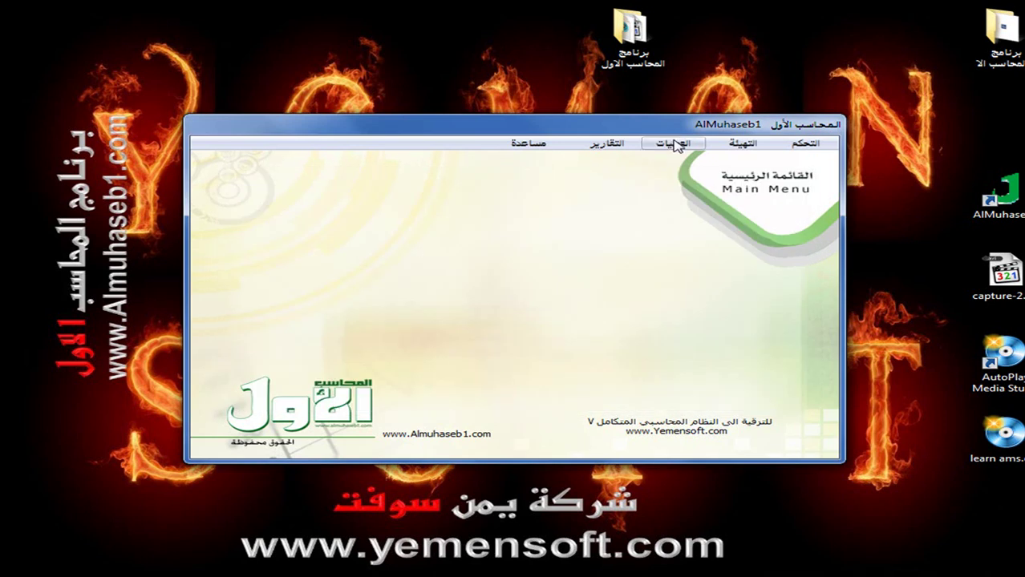
Open the journal entries (قيود اليومية) and start a new entry with the amount 6000000.
left_click(673, 144)
left_click(667, 178)
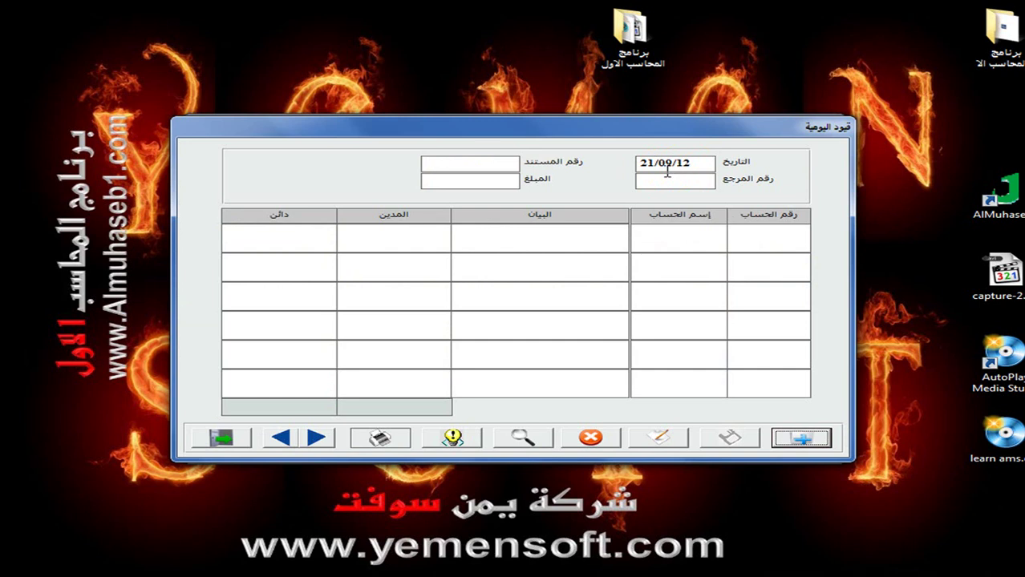
left_click(802, 437)
left_click(484, 180)
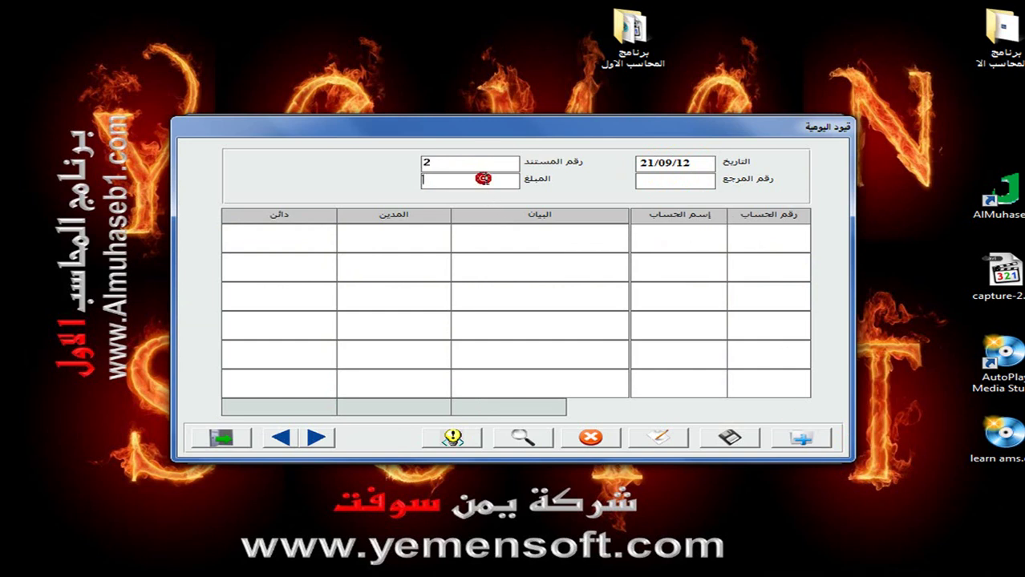
type("6000000")
key("Return")
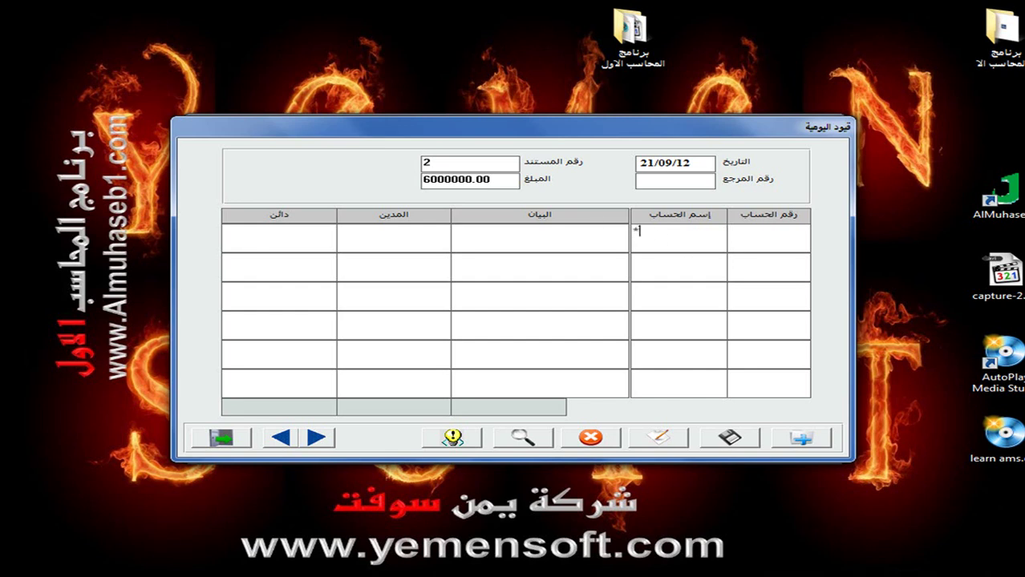
Enter the debit line for سيارة هايلوكس موديل ٢٠١٢ with description "شراء سيارة بالاجل من شركة القمة" and debit 6000000.
type("سيارة")
key("Return")
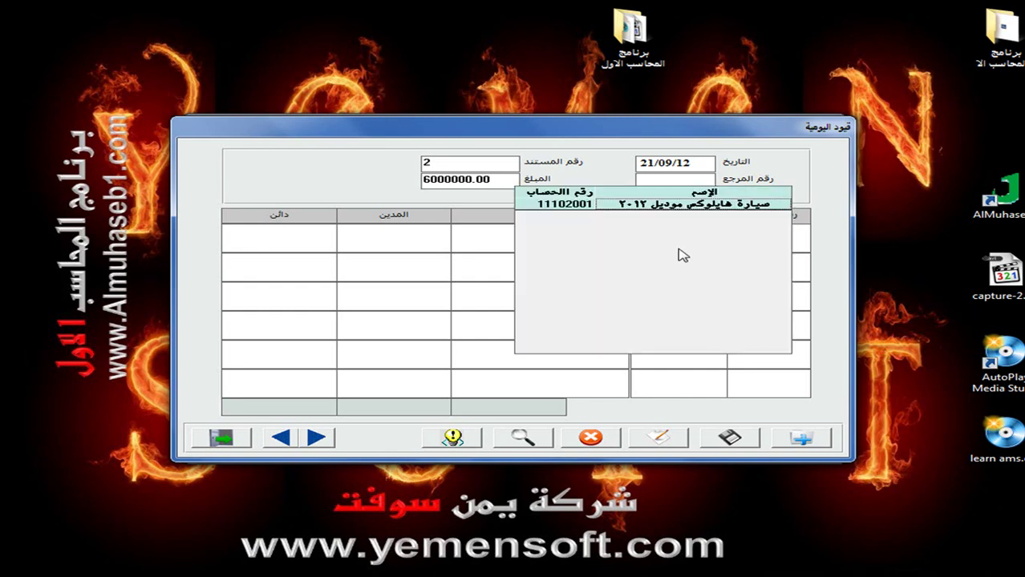
double_click(676, 205)
left_click(585, 243)
type("شراء")
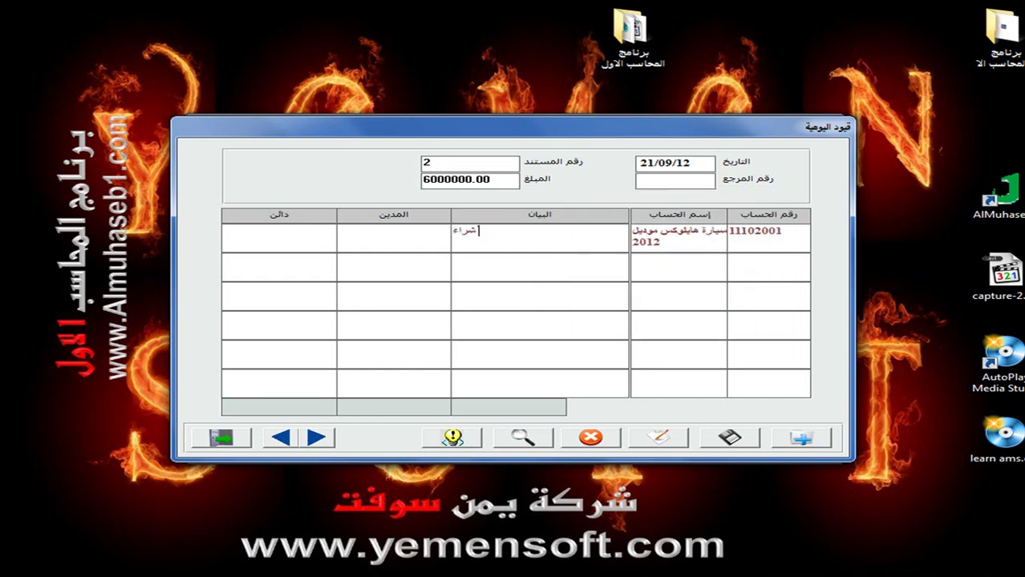
type(" سيارة بالاجل من")
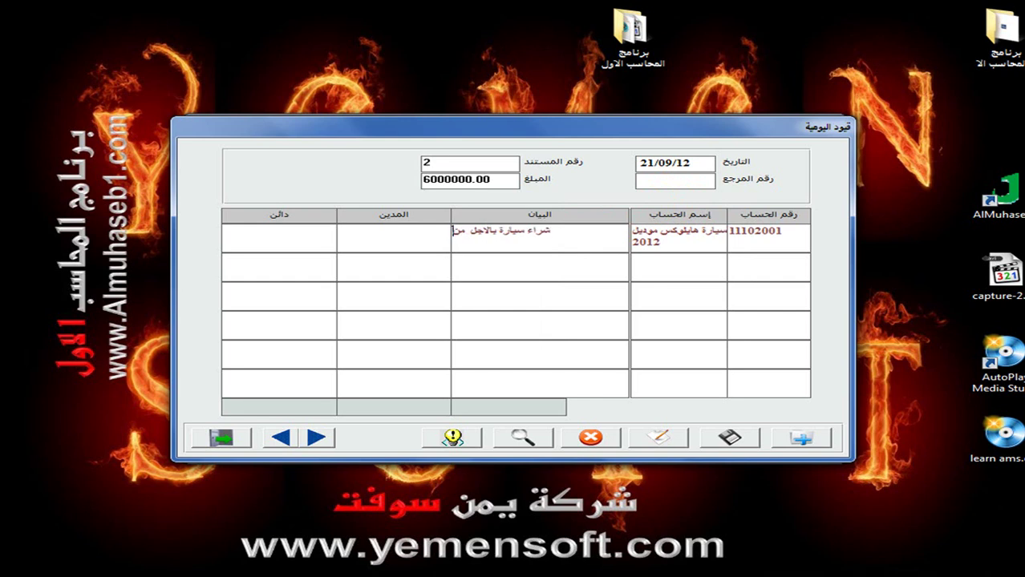
type(" شركة القمة")
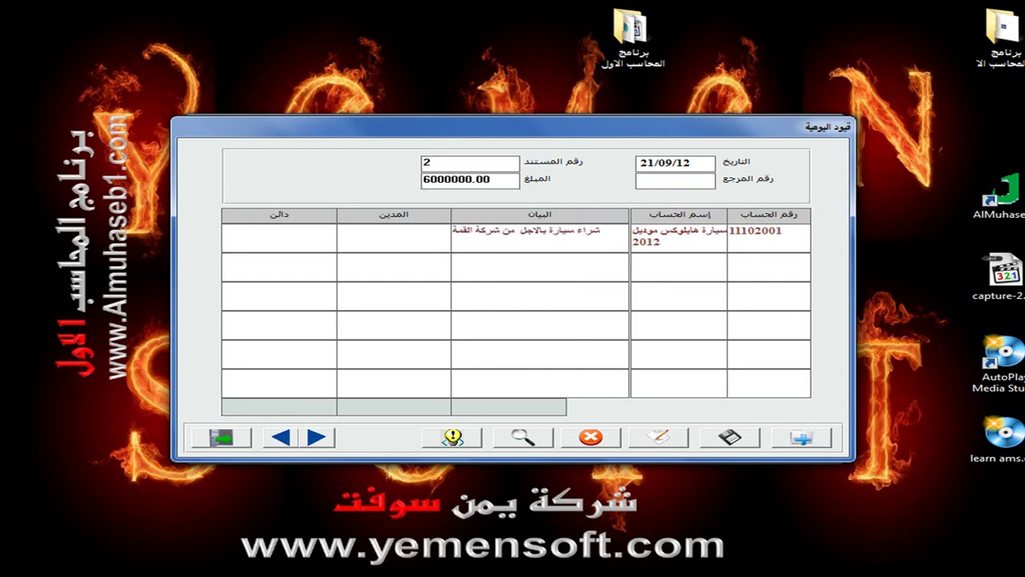
type("6000000")
key("Return")
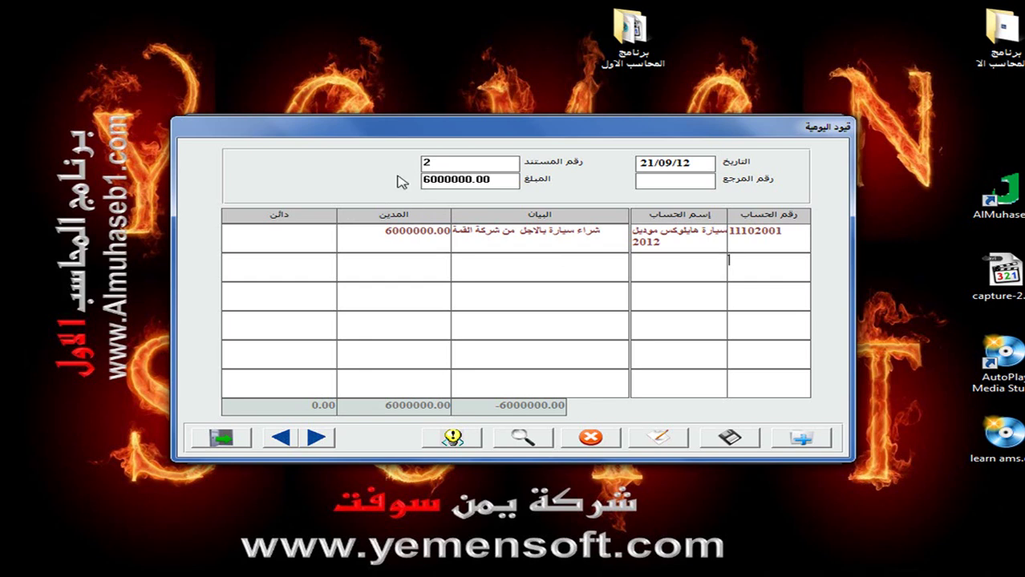
Add the credit line for شركة القمة لبيع السيارات with description "لكم قيمة سيارة" and credit 6000000.
type("221")
key("Return")
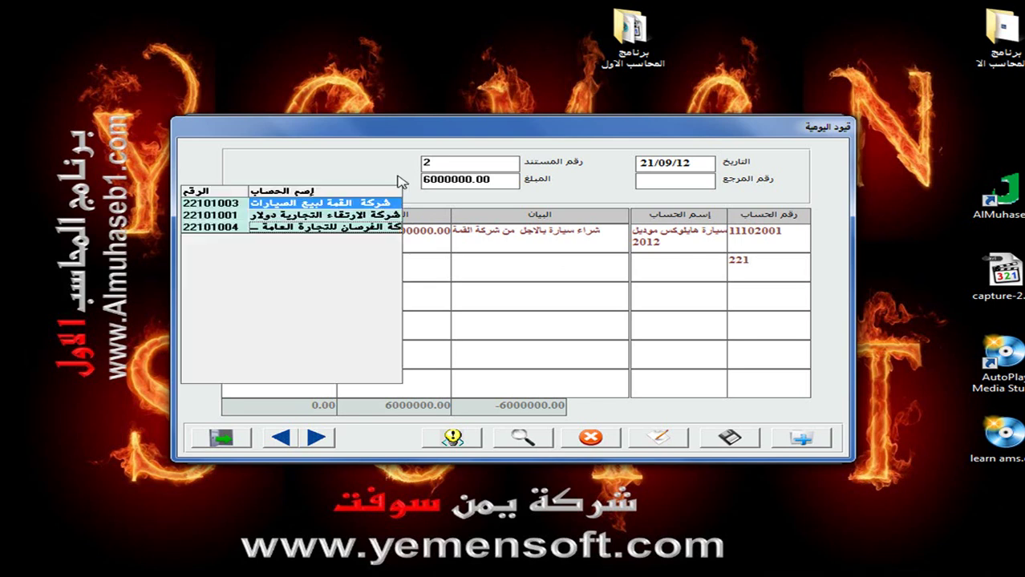
double_click(359, 204)
left_click(542, 266)
type("لكم قيمة سيارة")
key("Tab")
left_click(314, 267)
type("600000")
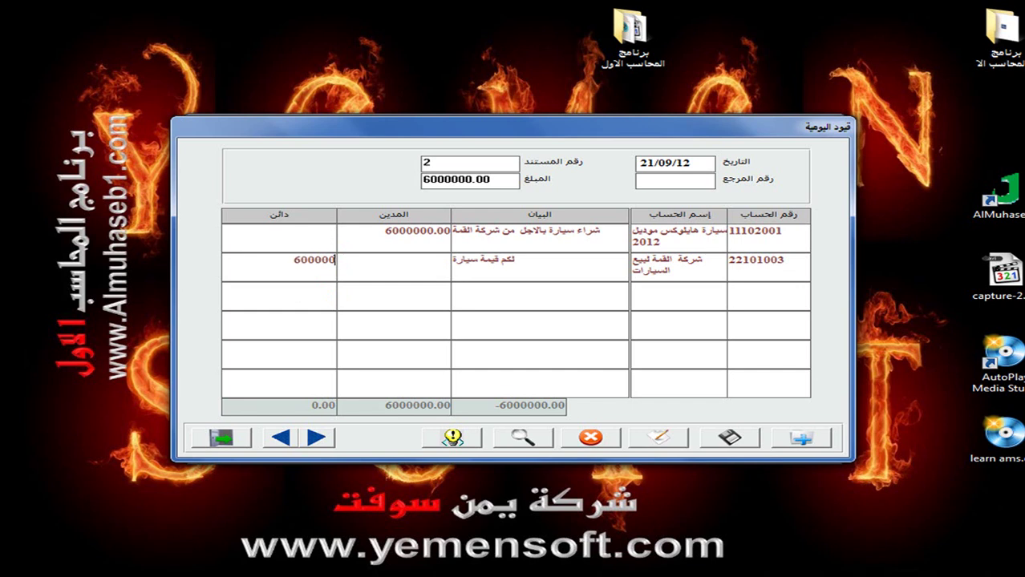
type("0")
key("Return")
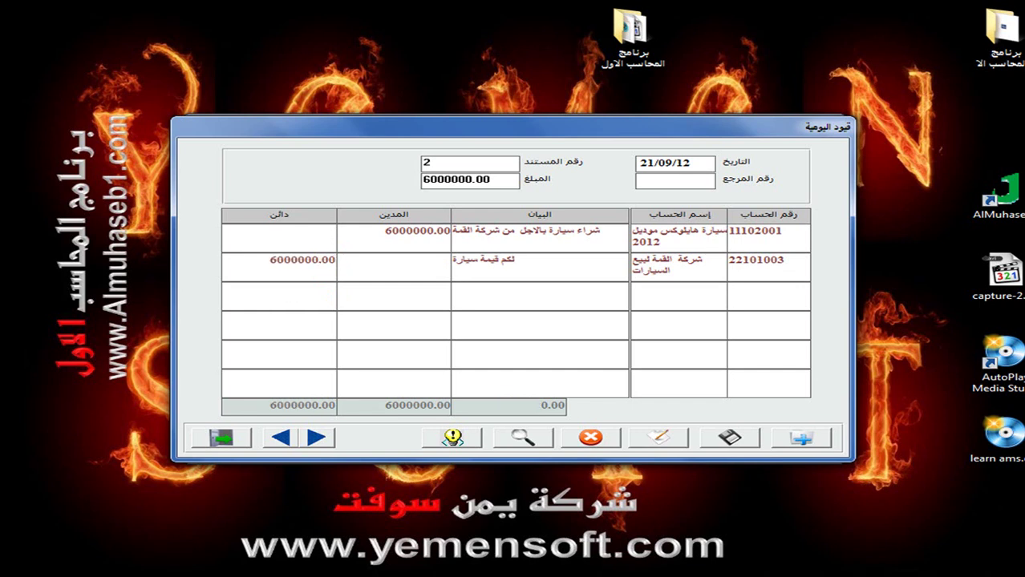
Save the car purchase entry, print its report and close the journal entries window.
left_click(750, 434)
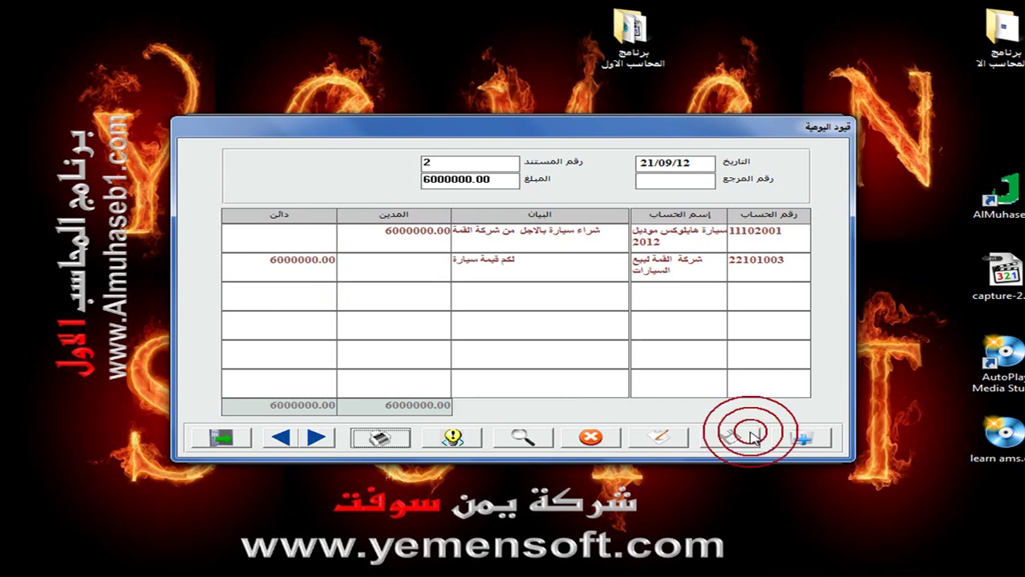
left_click(384, 437)
left_click(481, 344)
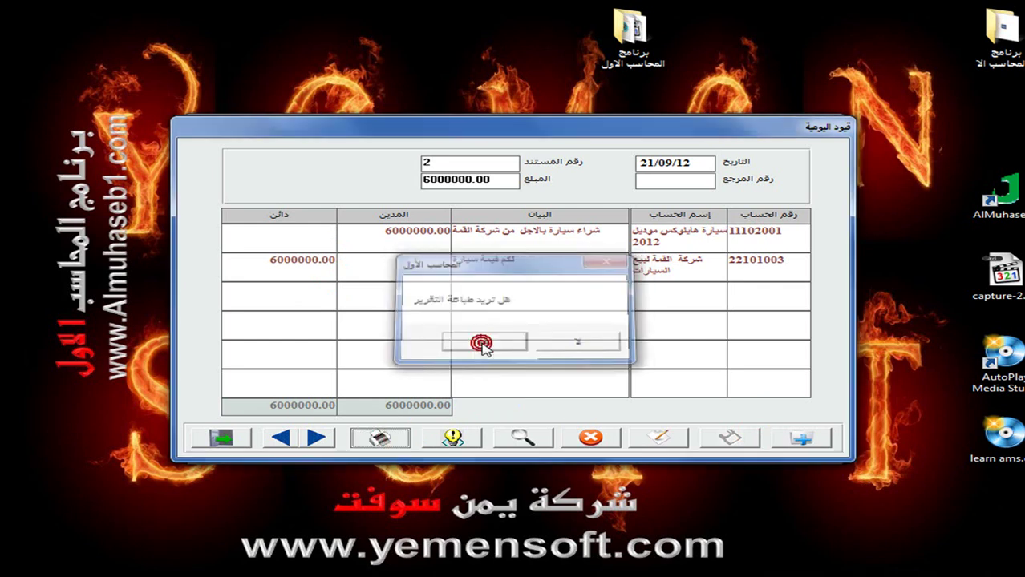
key("Escape")
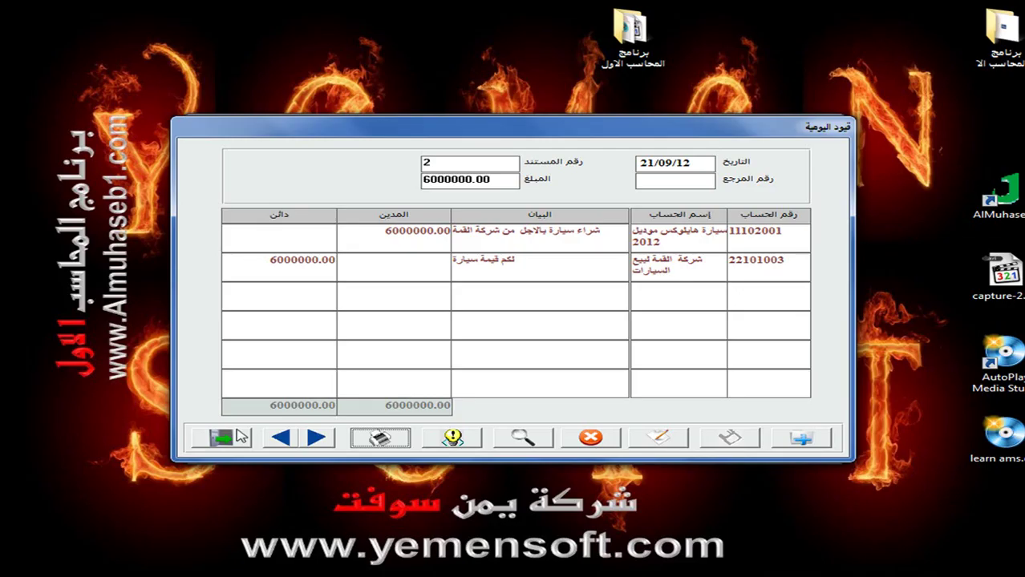
left_click(239, 437)
Open the posting of journal entries, mark document 2, show its details, post it and close the posting window.
left_click(667, 143)
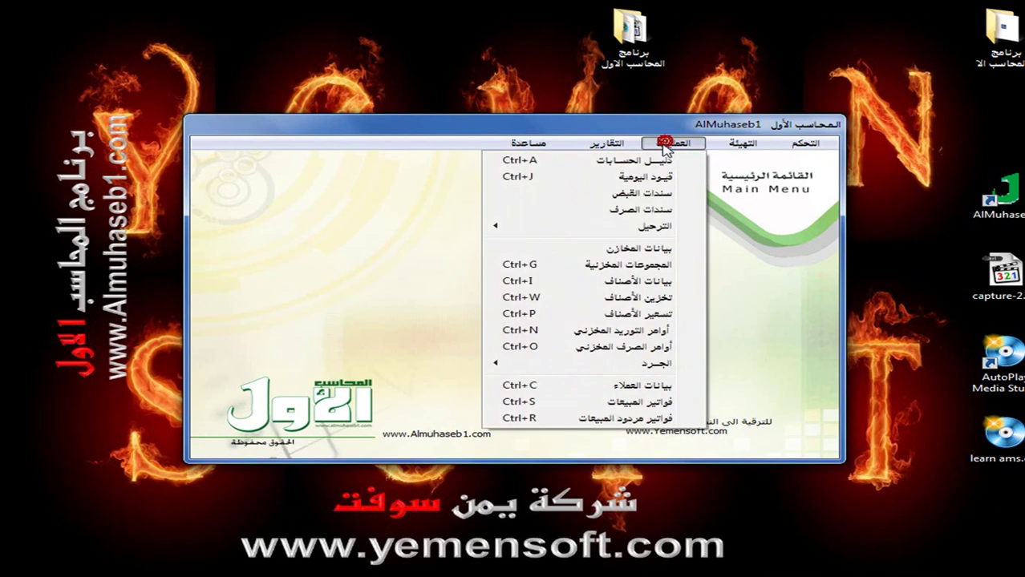
left_click(625, 226)
left_click(442, 225)
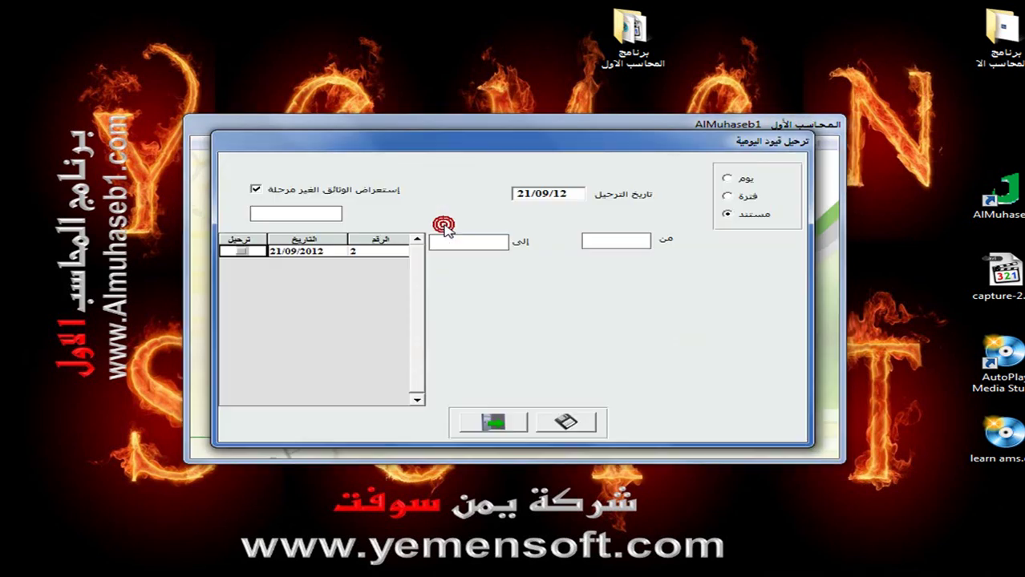
left_click(241, 251)
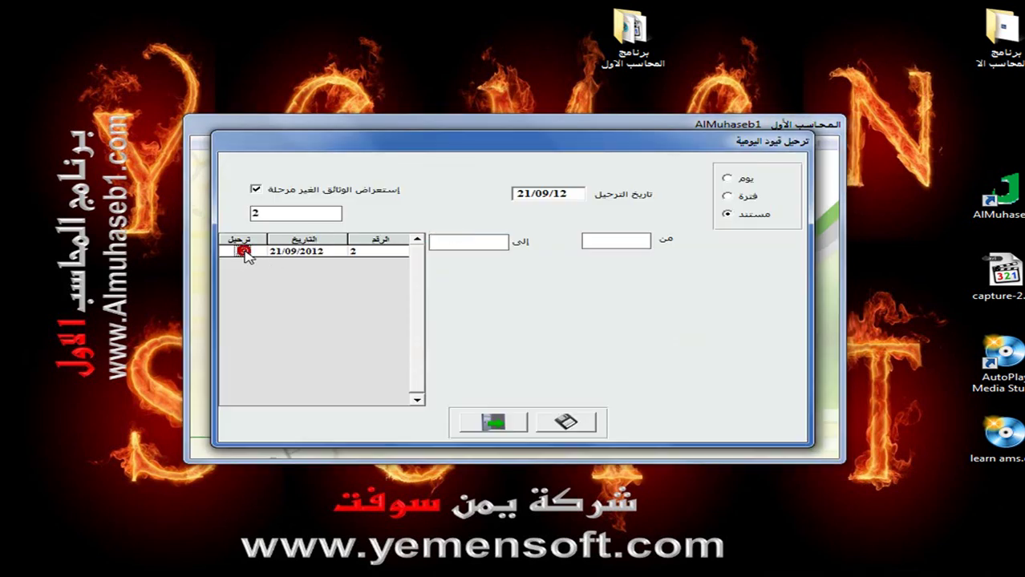
double_click(286, 256)
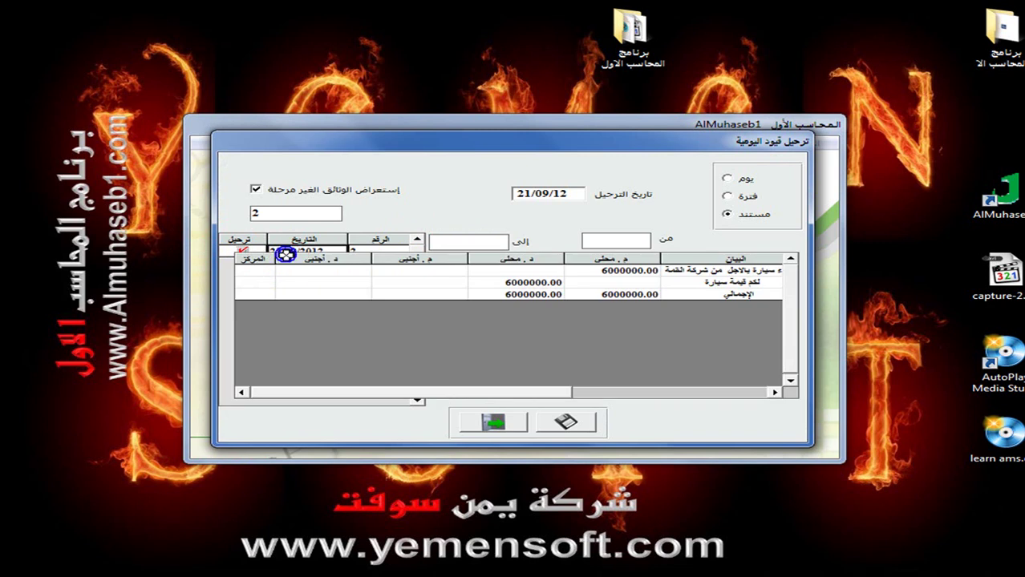
left_click(579, 434)
left_click(492, 422)
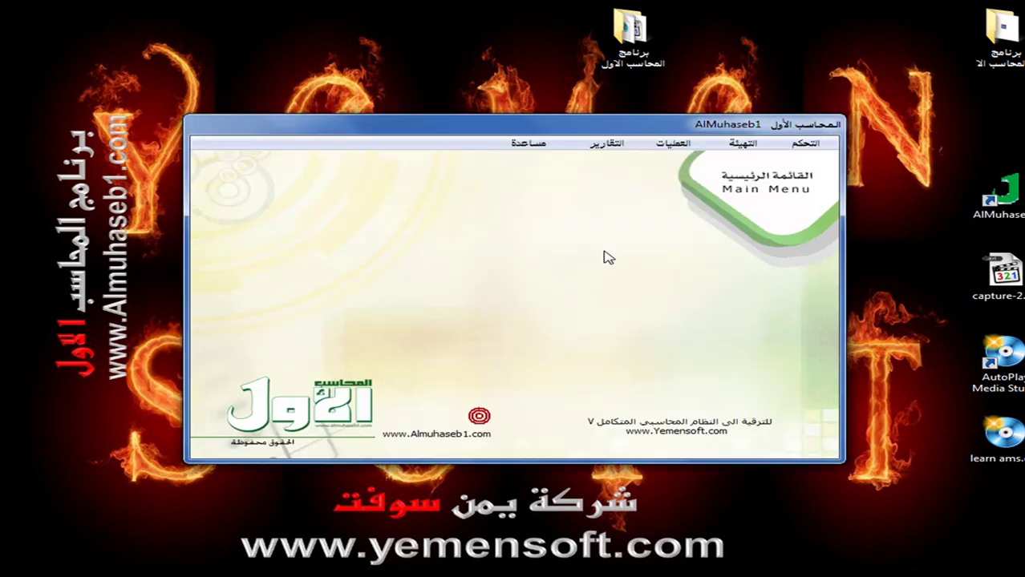
Reopen the journal entries and start a new entry with the amount 50000.
left_click(678, 144)
left_click(659, 175)
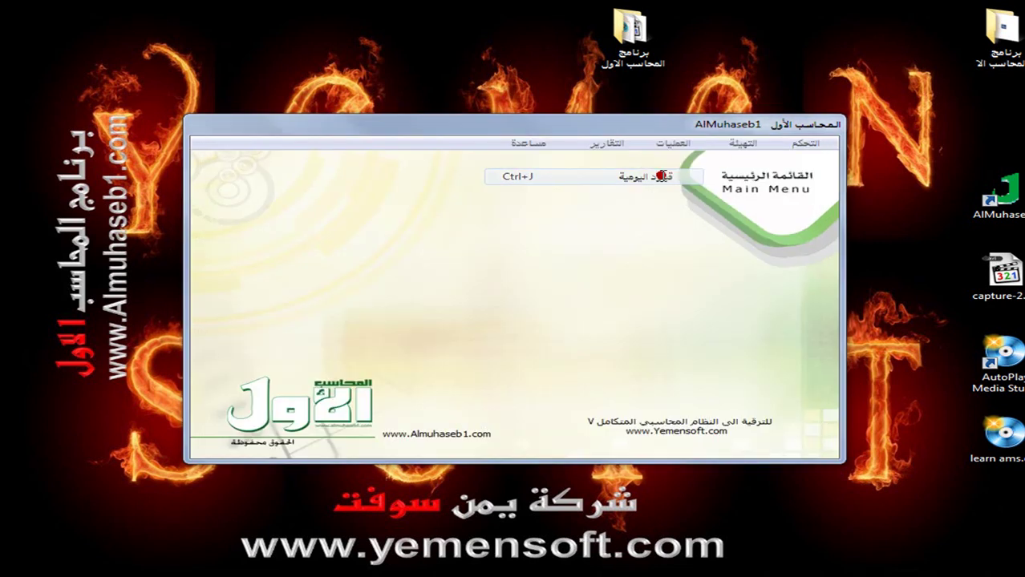
left_click(664, 181)
left_click(563, 340)
left_click(790, 435)
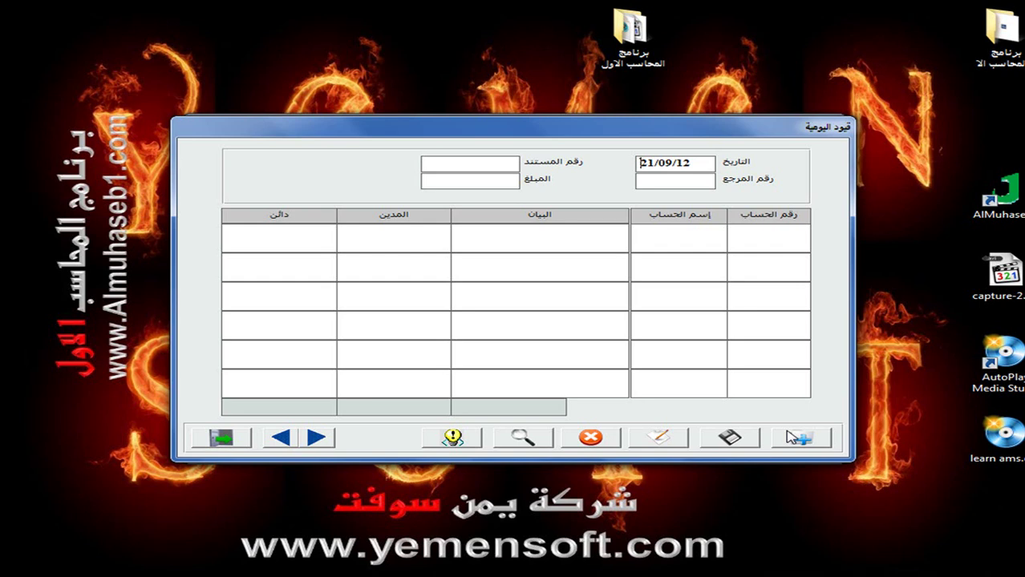
left_click(790, 437)
left_click(499, 178)
type("50000")
key("Return")
Add the debit line for خصم مسموح به ريال with description "منح العميل الوراق خصم مسموح به" and debit 50000.
left_click(633, 232)
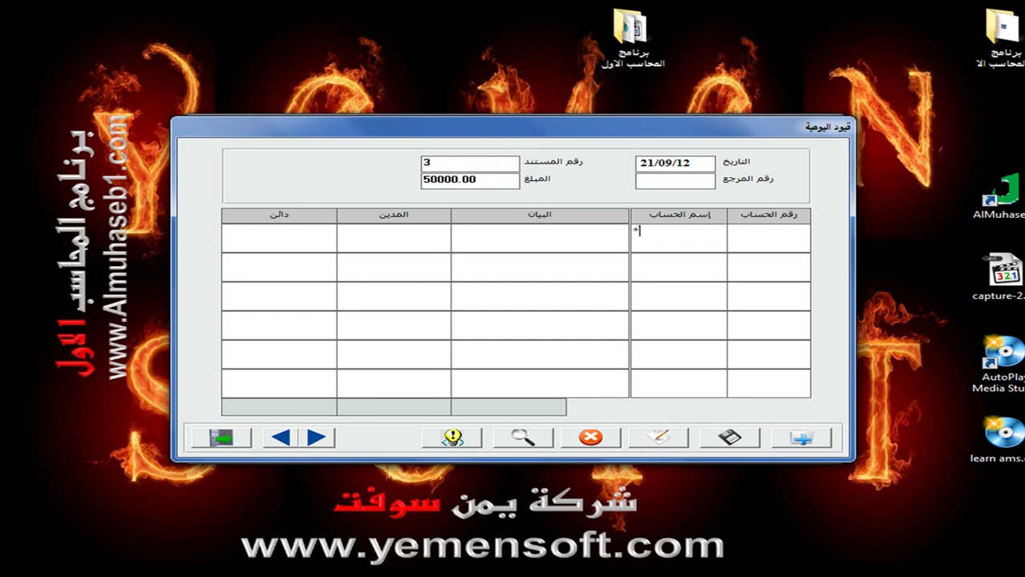
type("خصم*")
key("Return")
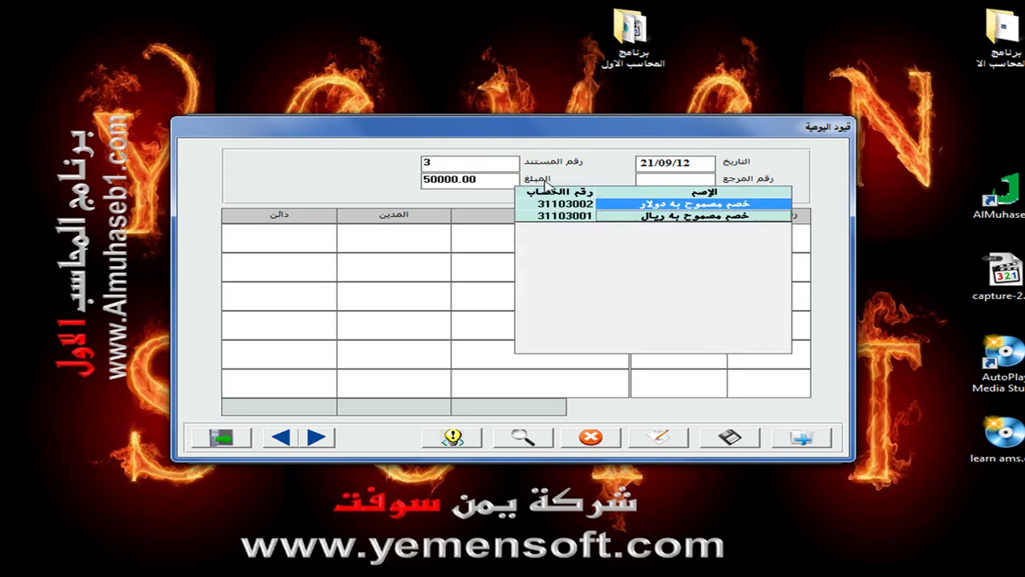
left_click(616, 216)
left_click(455, 231)
type("منح العميل")
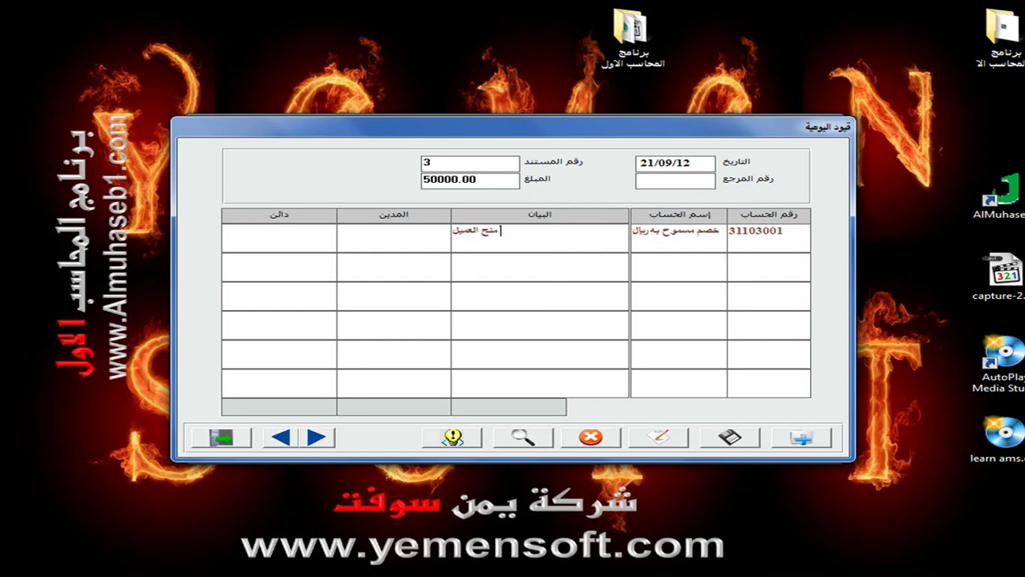
type(" الورقق خصم مسمو")
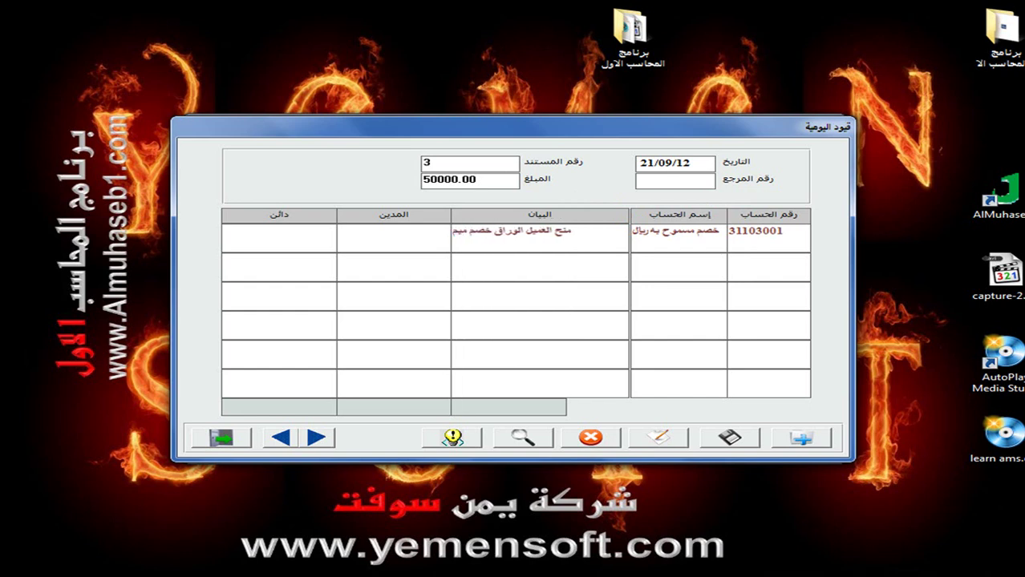
type("ح به")
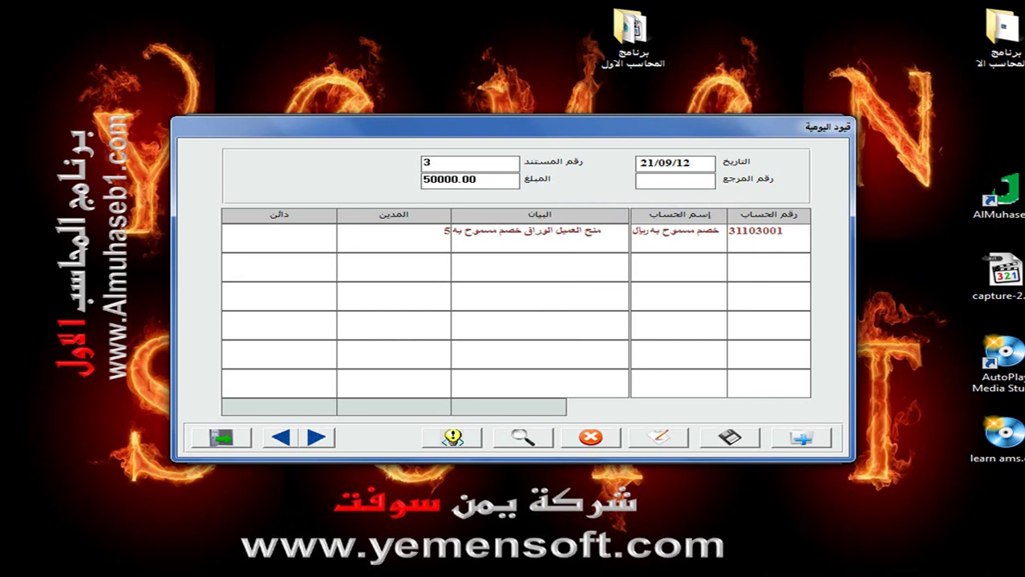
type("50000")
key("Return")
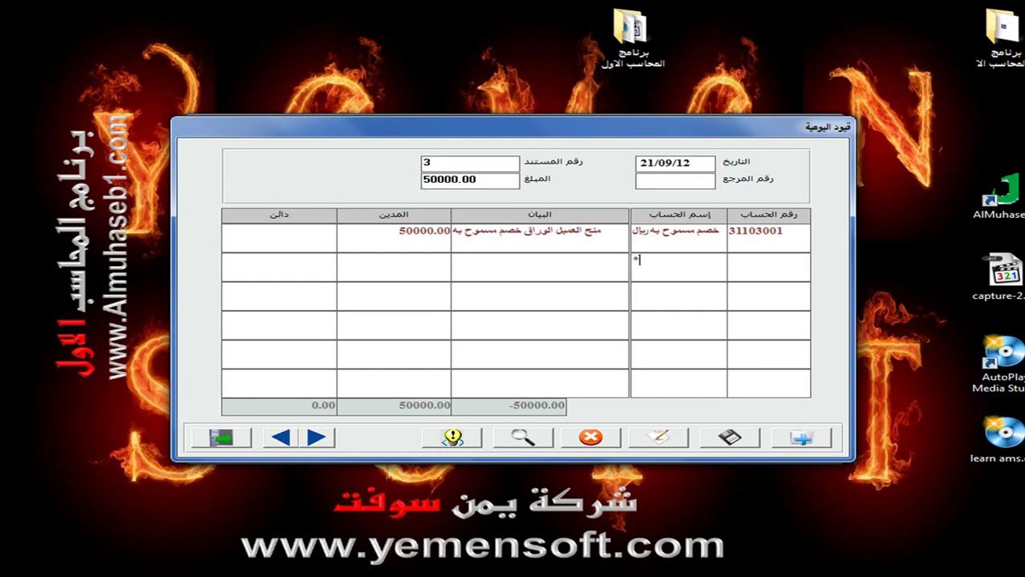
Add the credit line for محلات الوارق التجارية – ريال with description "لكم خصم مسموح به" and credit 50000, then save and close the entry.
type("الور")
key("BackSpace")
type("*")
key("Return")
left_click(676, 205)
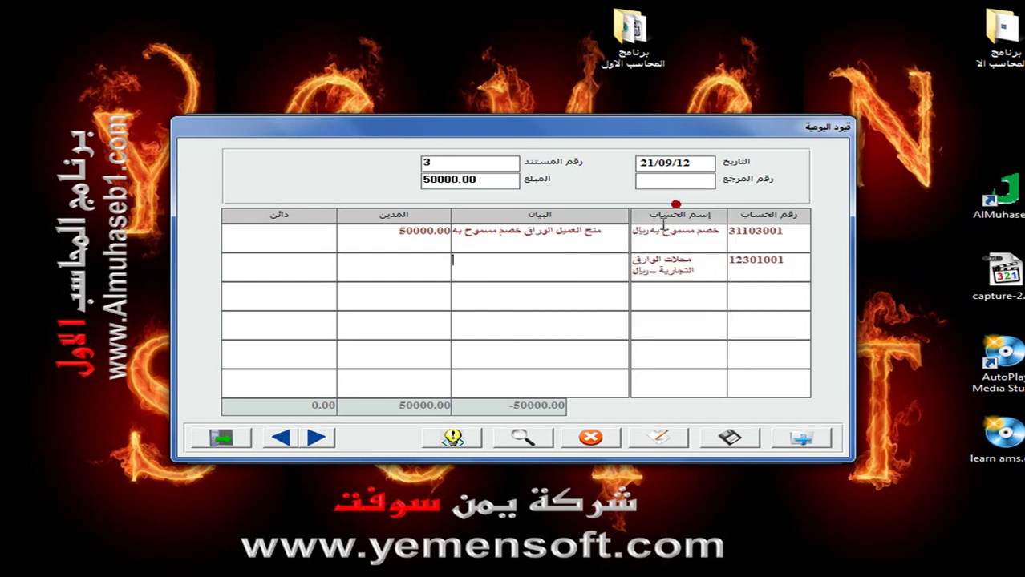
left_click(454, 259)
type("لكم خصم مسمو به")
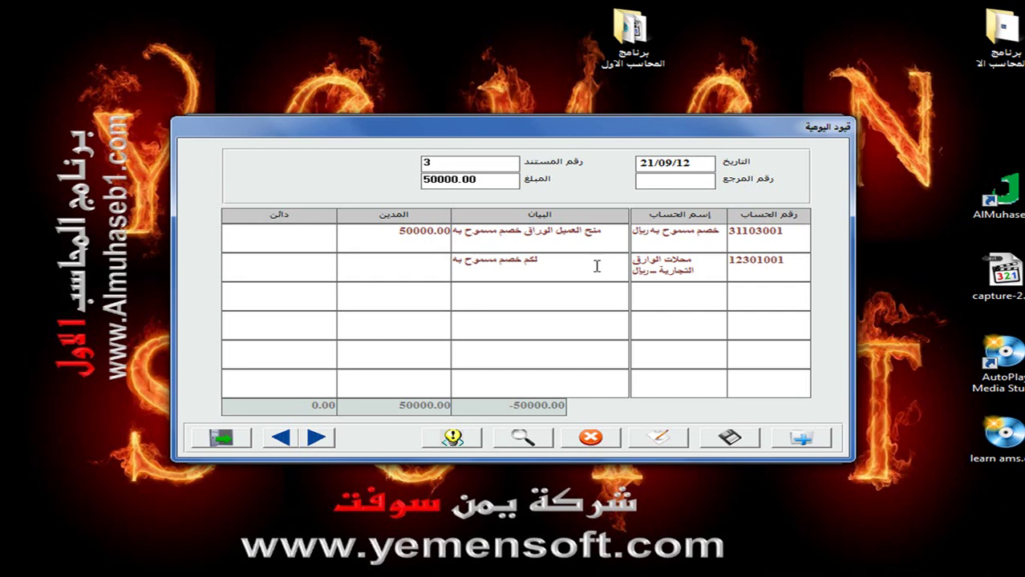
left_click(312, 269)
type("50000")
key("Return")
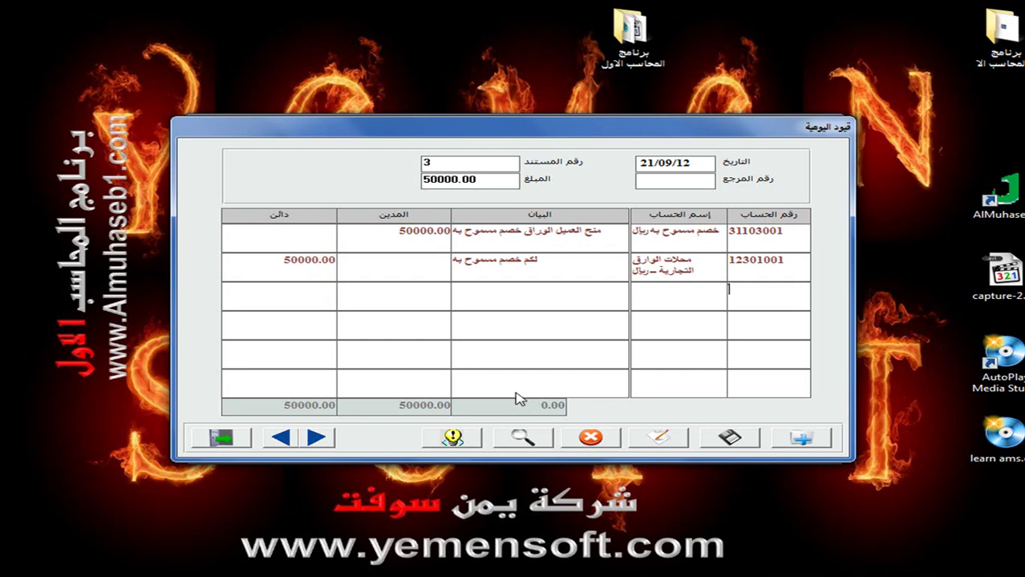
left_click(738, 437)
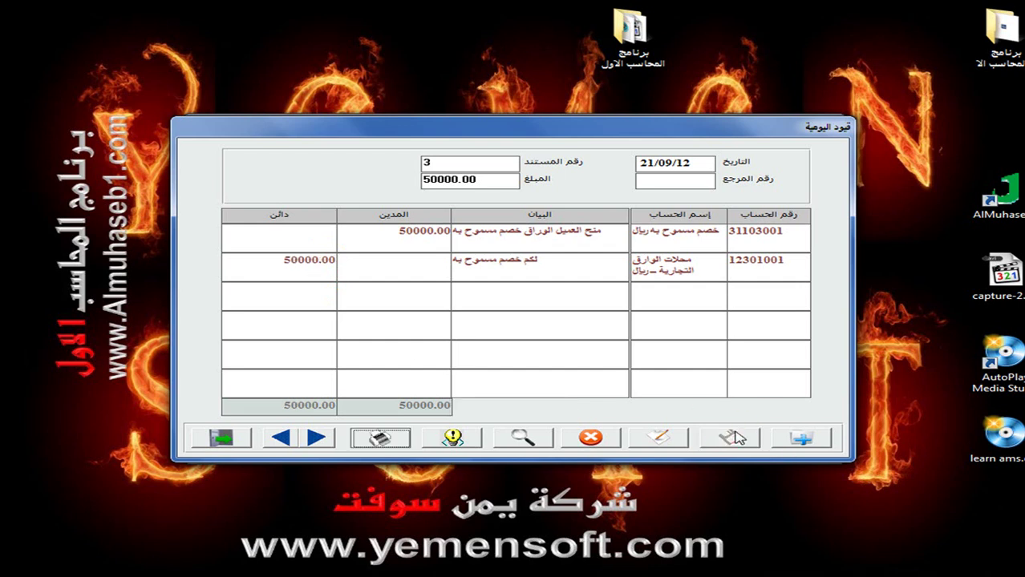
left_click(234, 437)
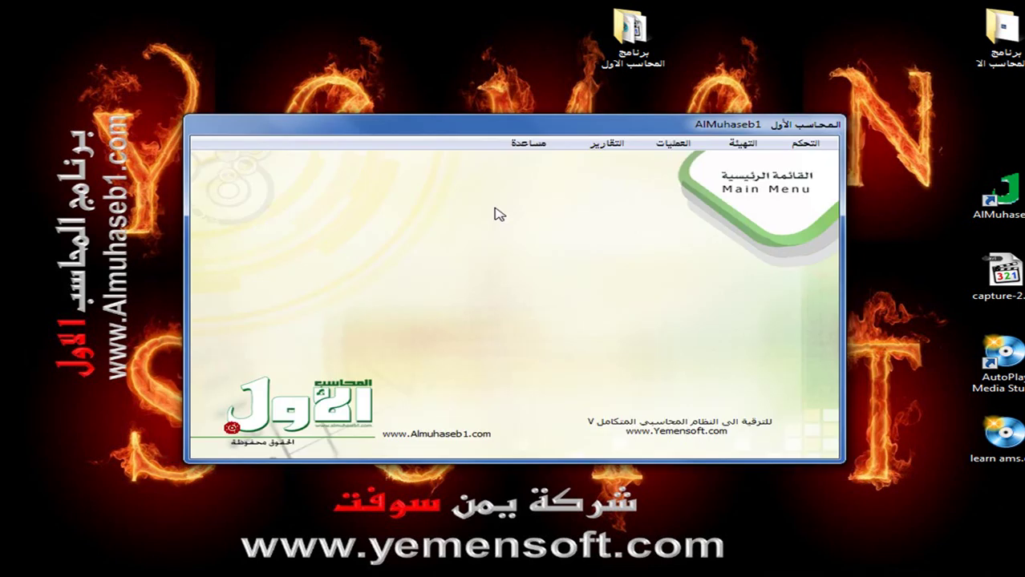
Open the posting of journal entries, mark document 3, post it and close the posting window.
left_click(670, 143)
mouse_move(663, 230)
left_click(366, 230)
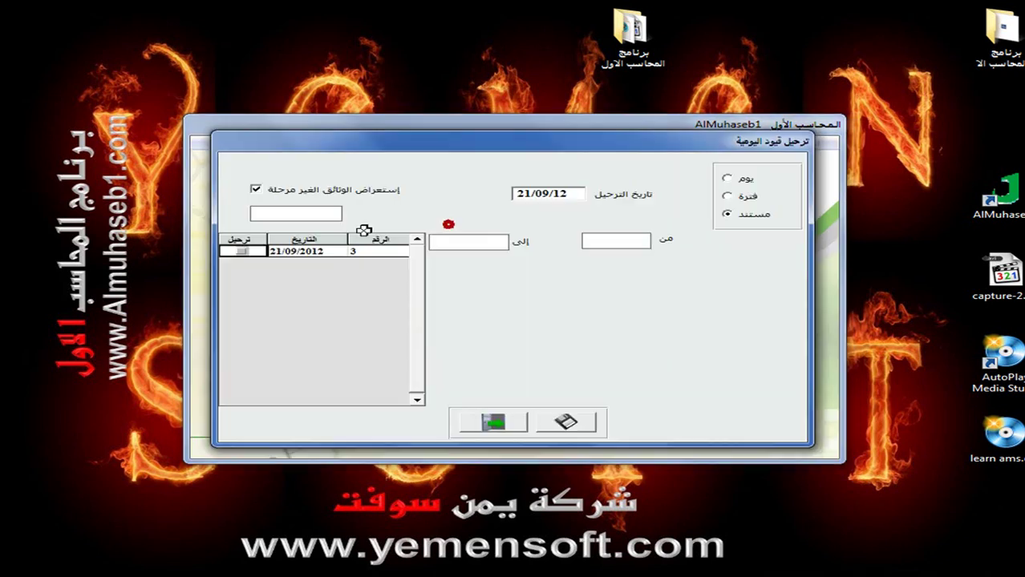
left_click(241, 251)
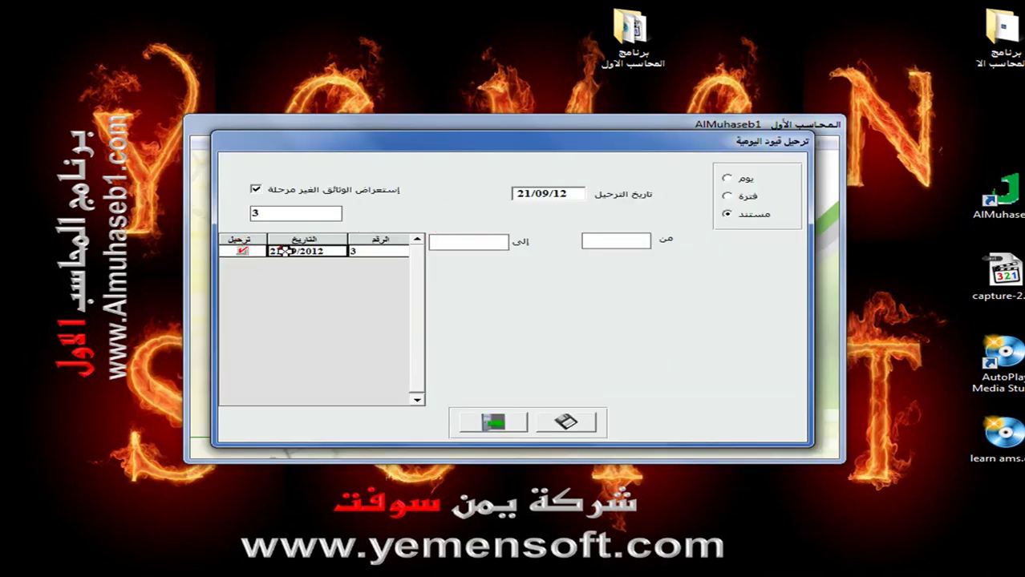
left_click(284, 251)
left_click(566, 422)
left_click(491, 423)
Reopen the journal entries, look up the document numbers available for retrieval and close the window.
left_click(670, 142)
left_click(659, 178)
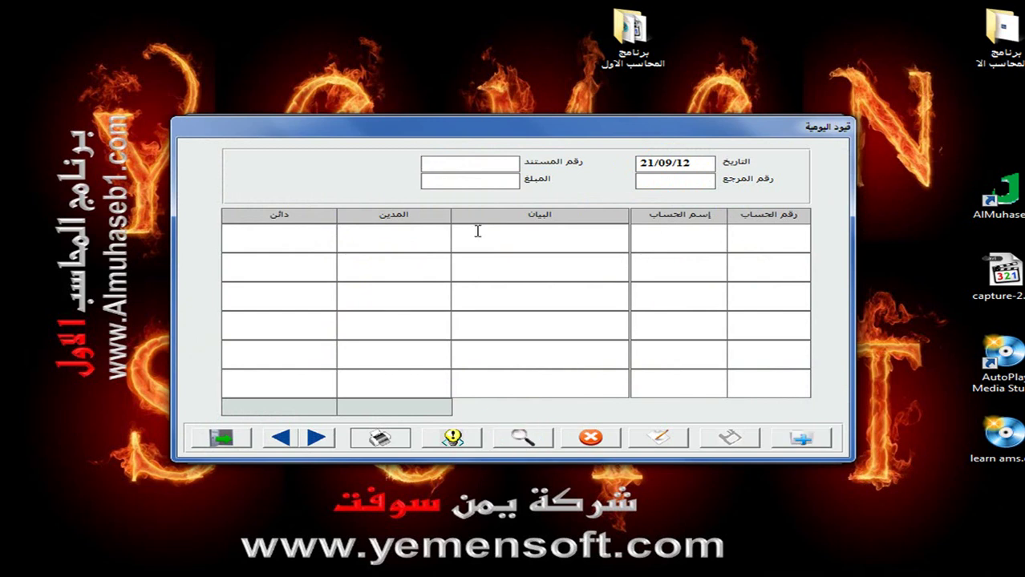
left_click(464, 161)
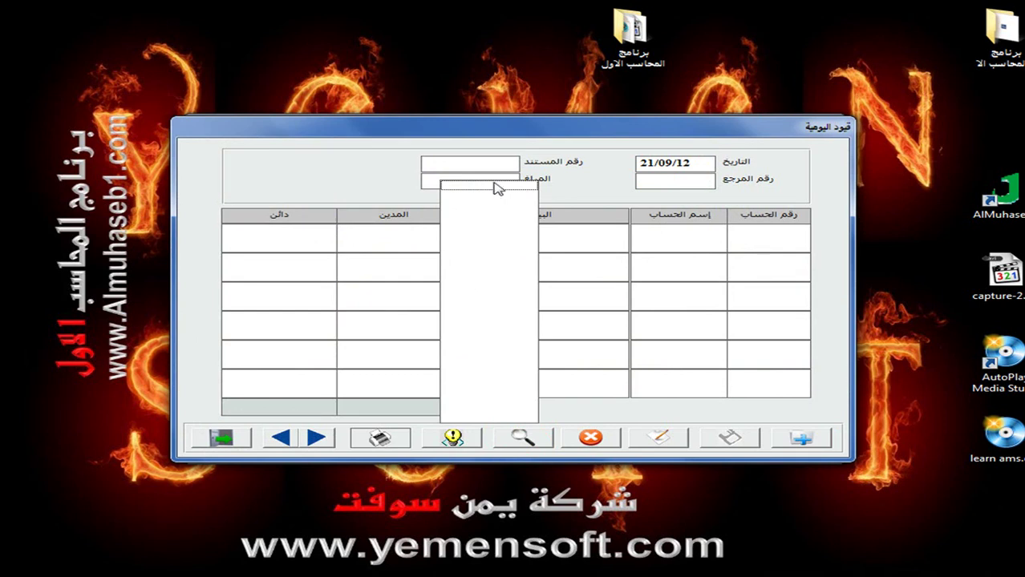
left_click(248, 437)
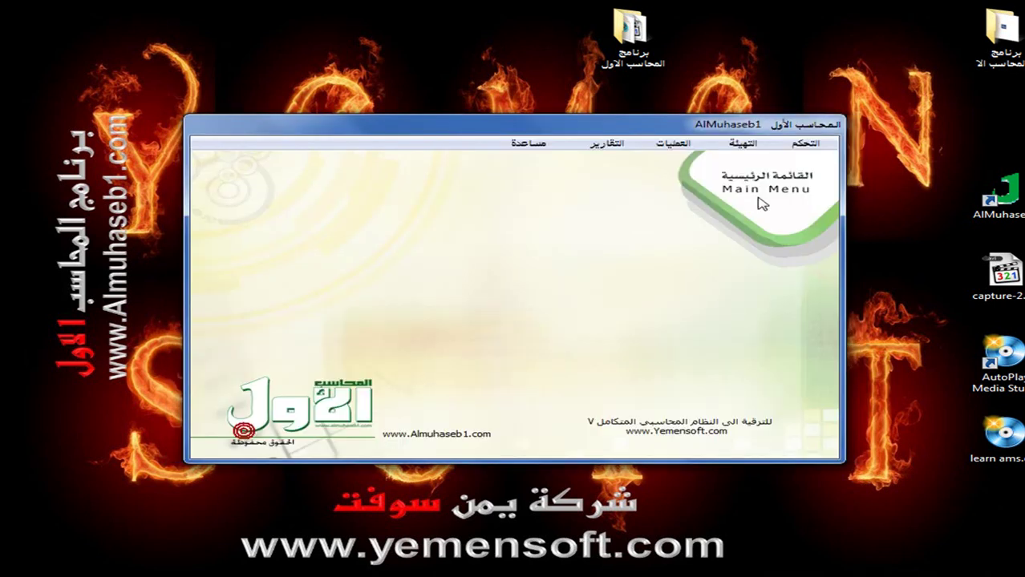
Cancel the posting of journal entry documents 1, 2 and 3 and close the posting cancellation window.
left_click(810, 145)
mouse_move(797, 163)
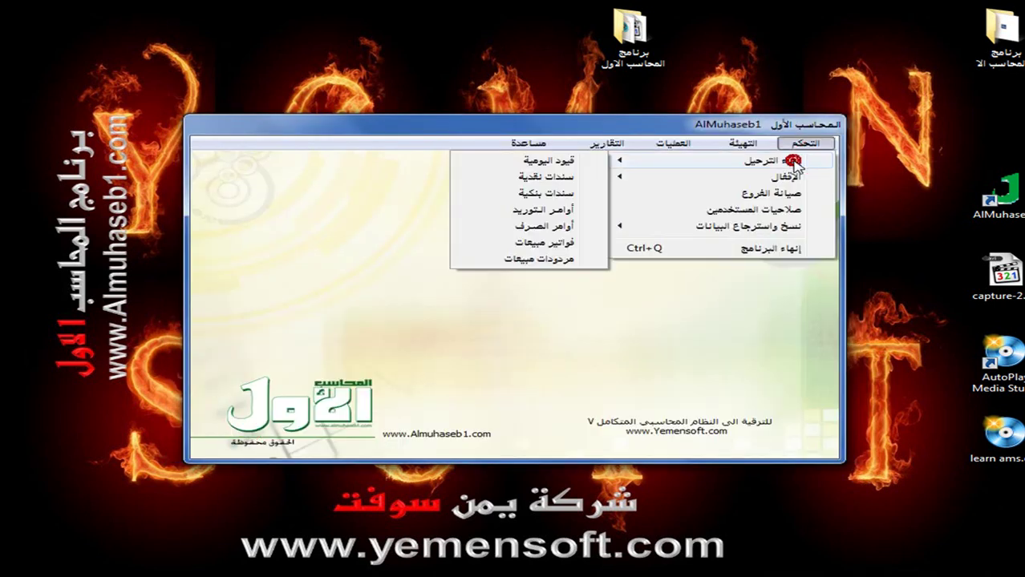
left_click(585, 162)
left_click(350, 296)
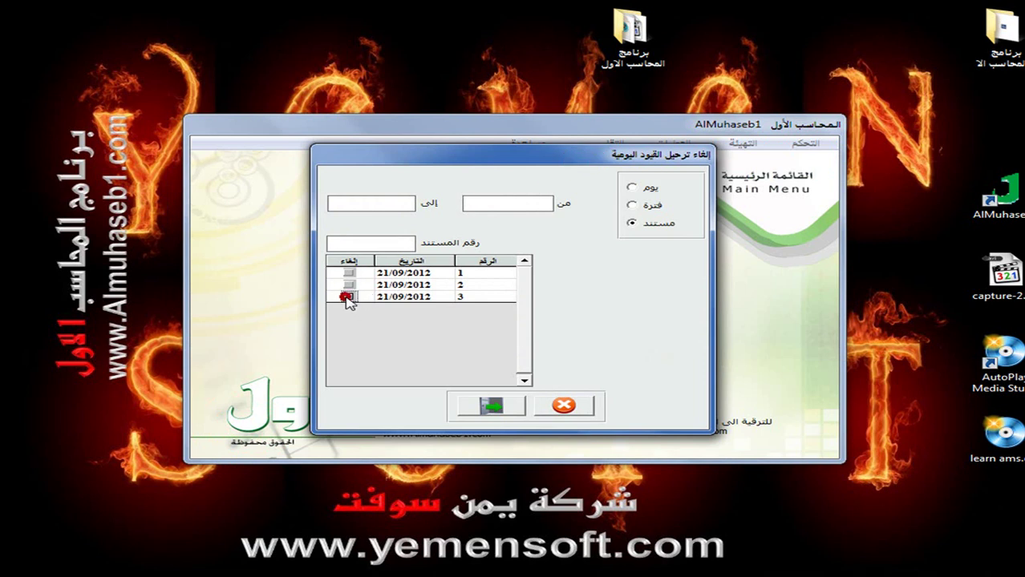
left_click(351, 278)
left_click(350, 285)
left_click(566, 407)
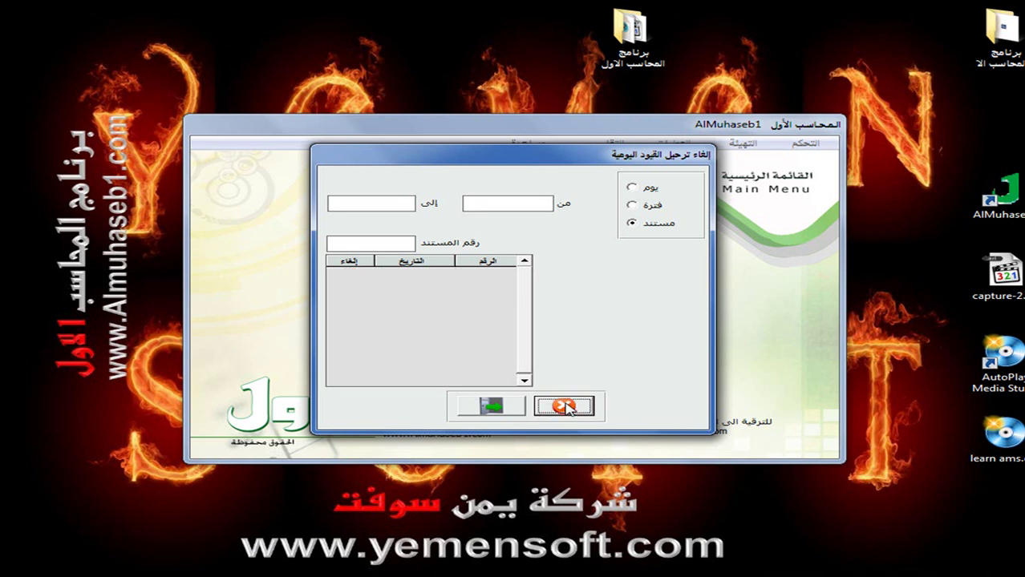
left_click(492, 406)
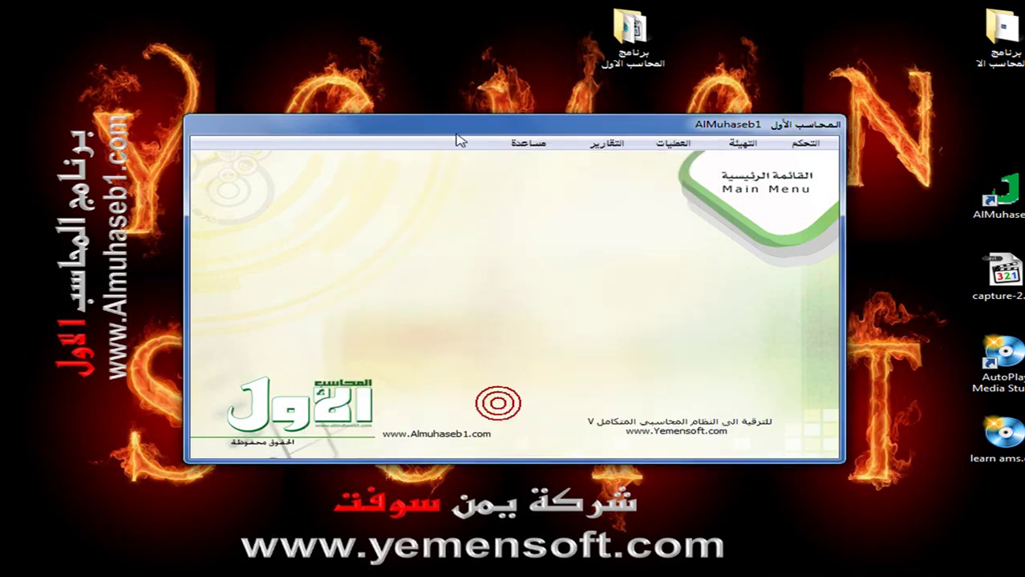
Reopen the journal entries, search by document number and retrieve document 2.
left_click(670, 143)
left_click(659, 174)
left_click(523, 437)
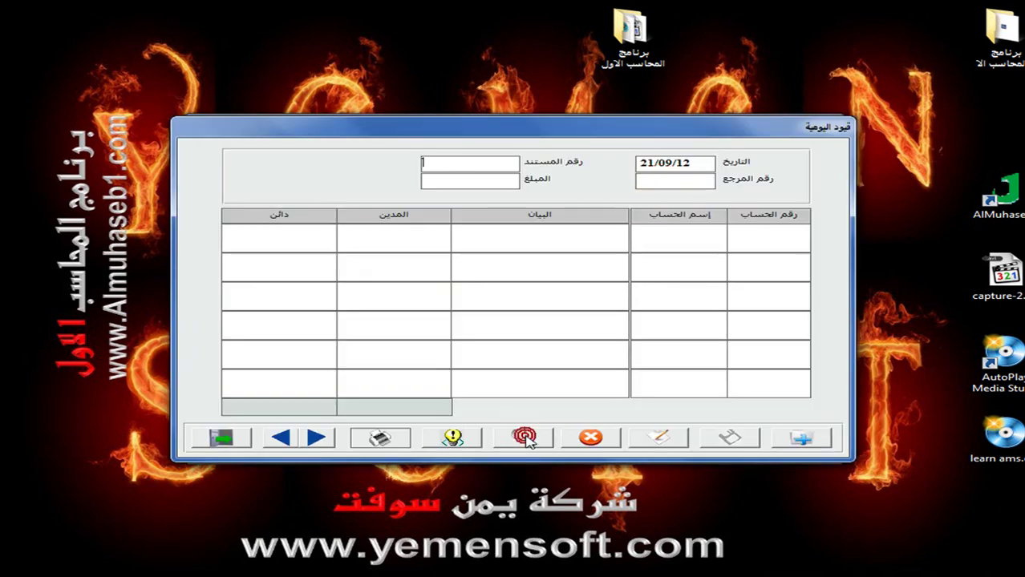
left_click(469, 161)
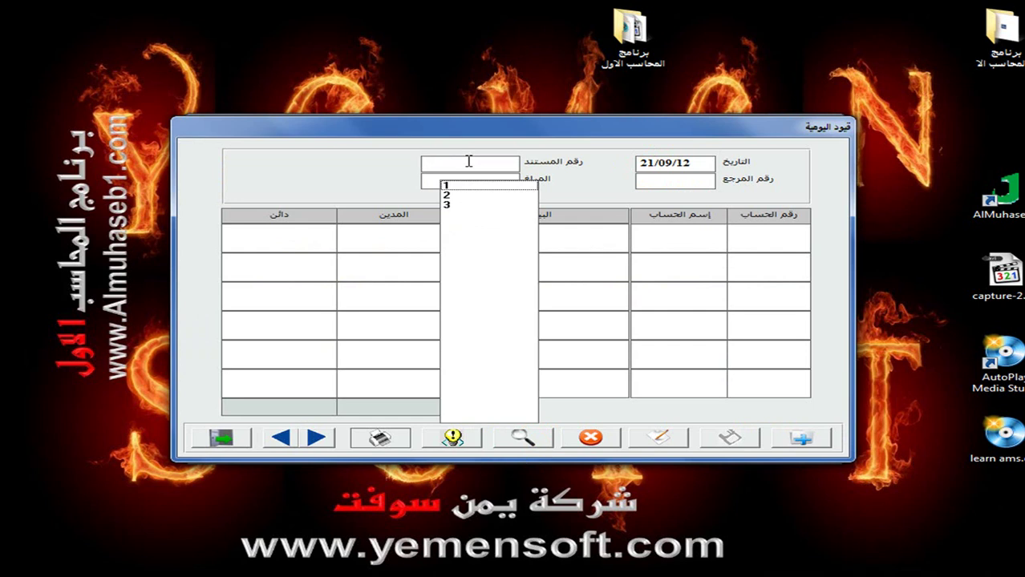
left_click(453, 196)
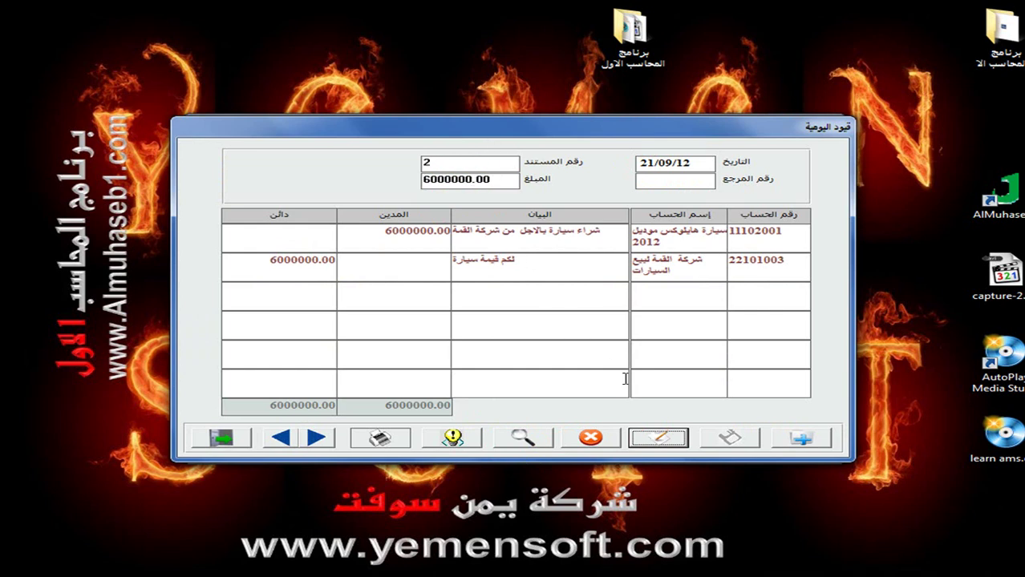
Put document 2 in edit mode, go through its description, amount and account fields, save it and close the window.
left_click(658, 438)
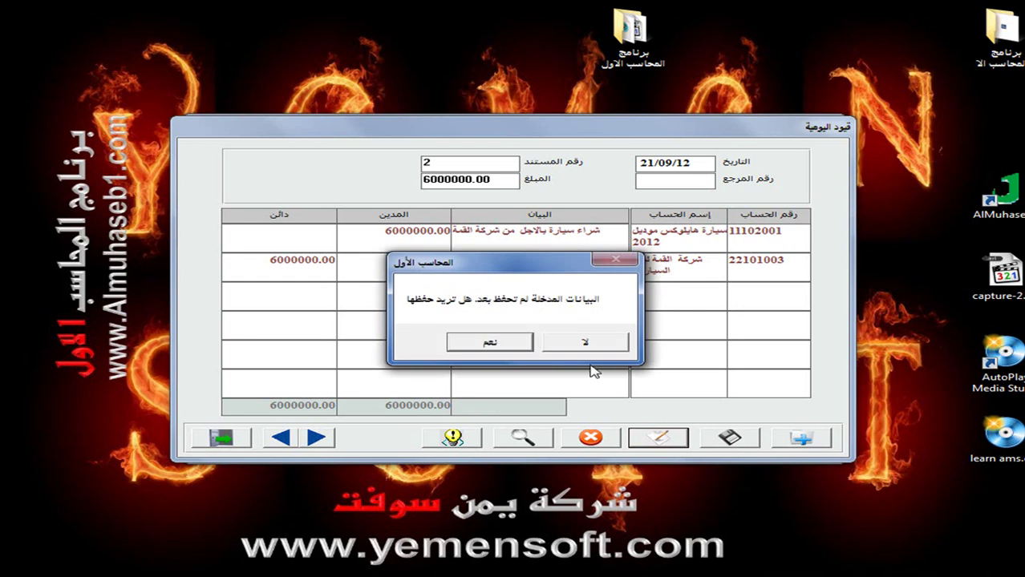
left_click(577, 340)
left_click(571, 233)
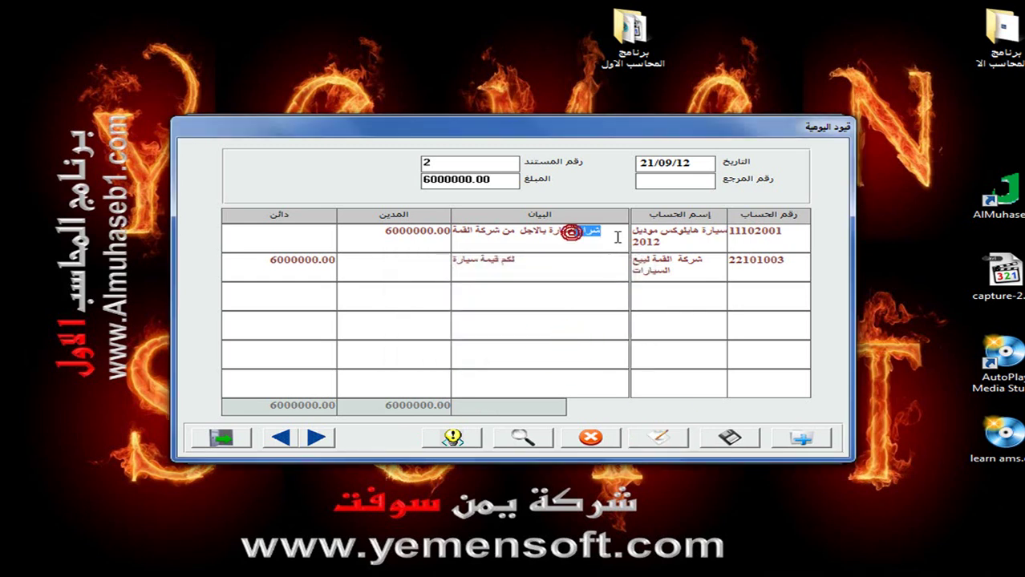
left_click(435, 231)
left_click(307, 259)
left_click(486, 260)
left_click(663, 274)
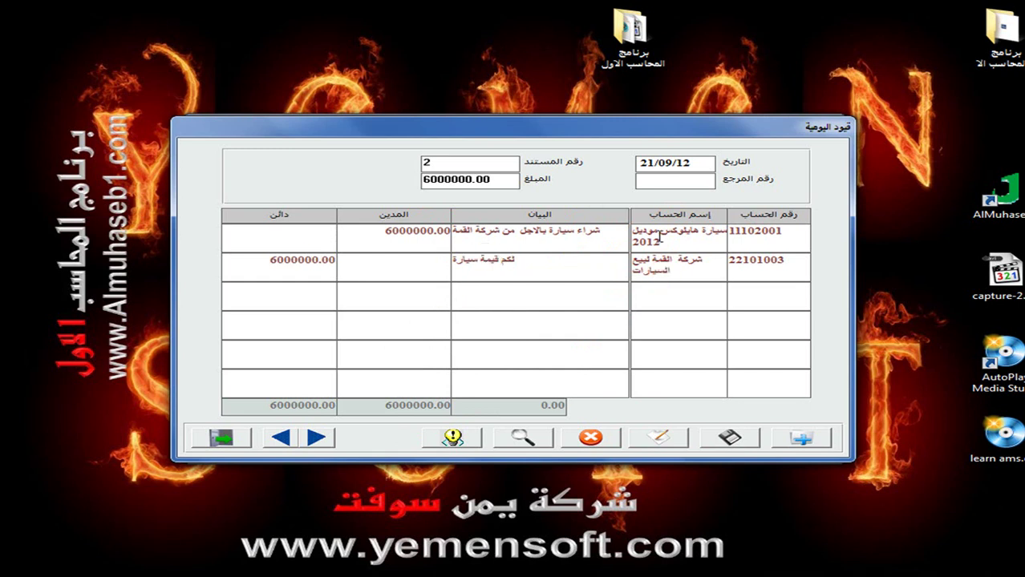
left_click(727, 439)
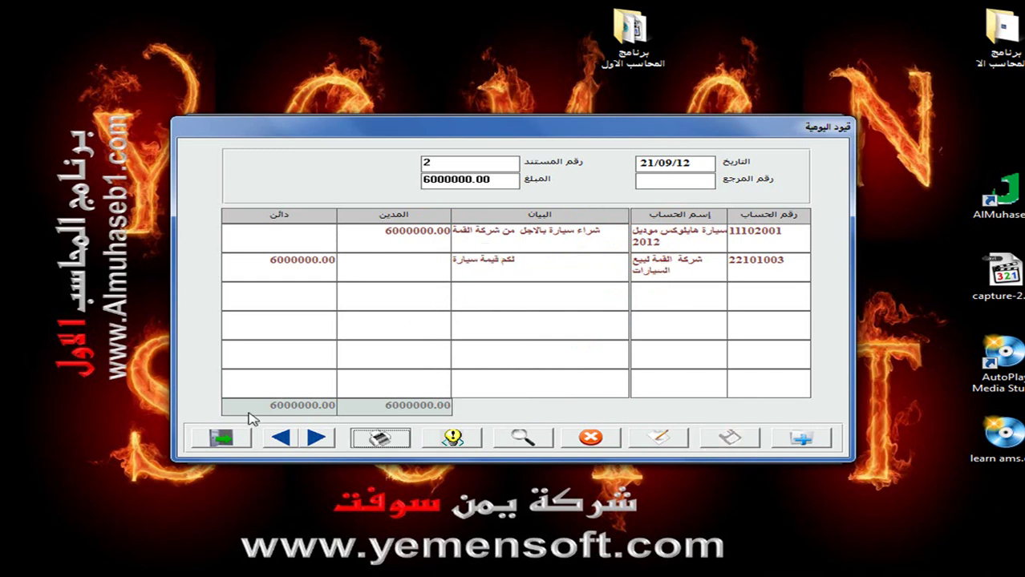
left_click(240, 439)
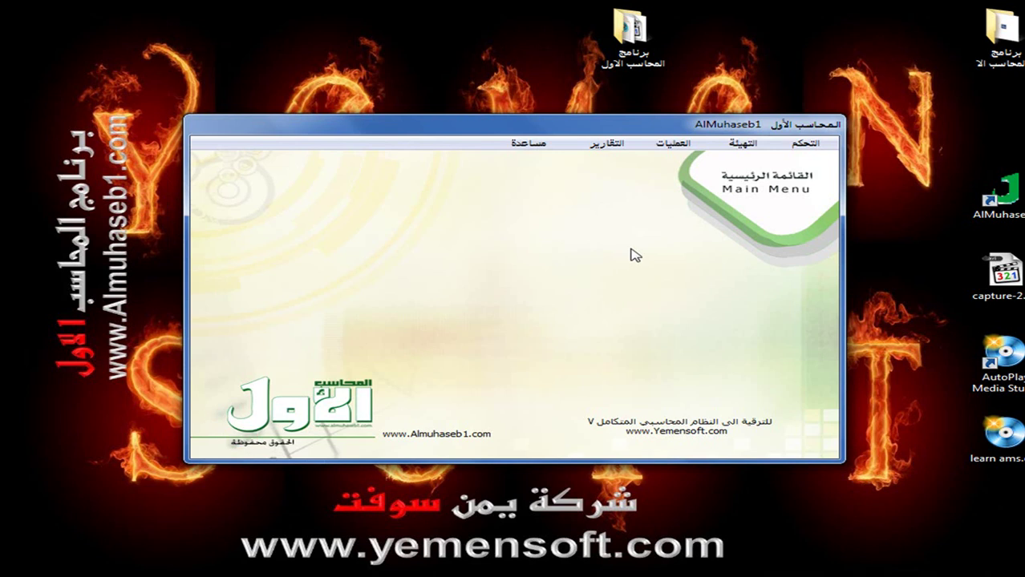
Open the report of posted journal entries, set it to filter by document (مستند), check its document list and close it.
left_click(615, 147)
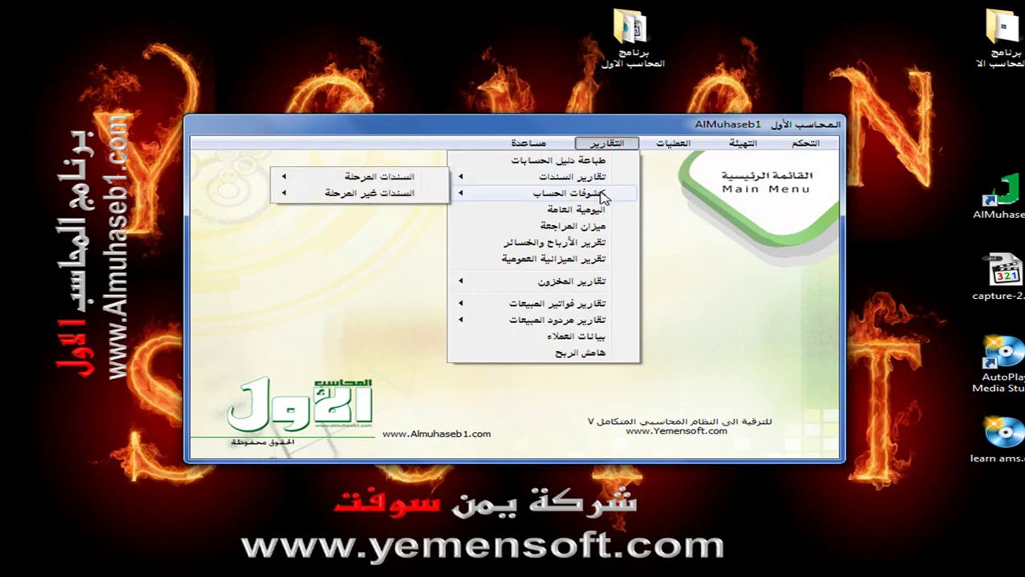
mouse_move(571, 180)
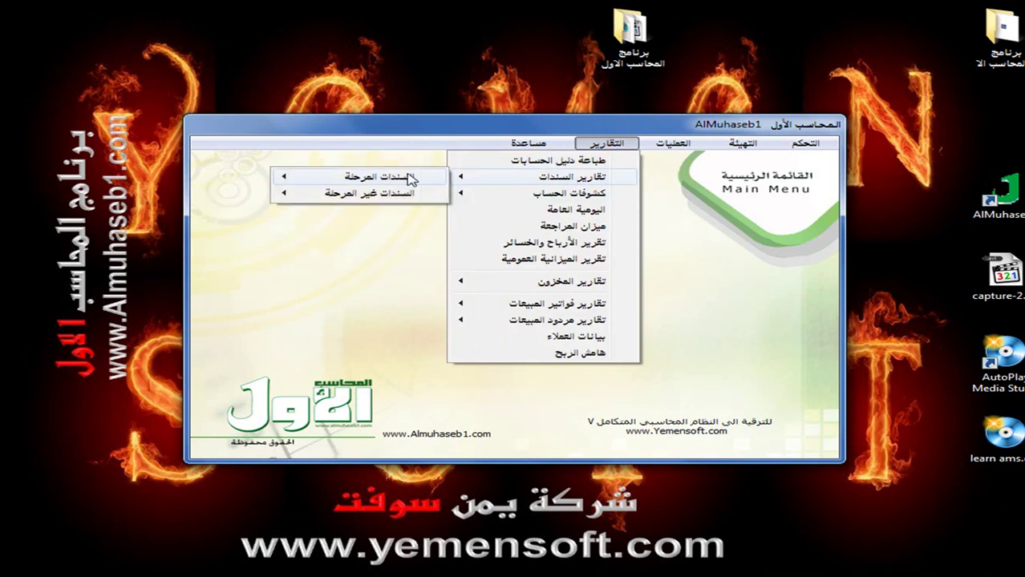
mouse_move(382, 197)
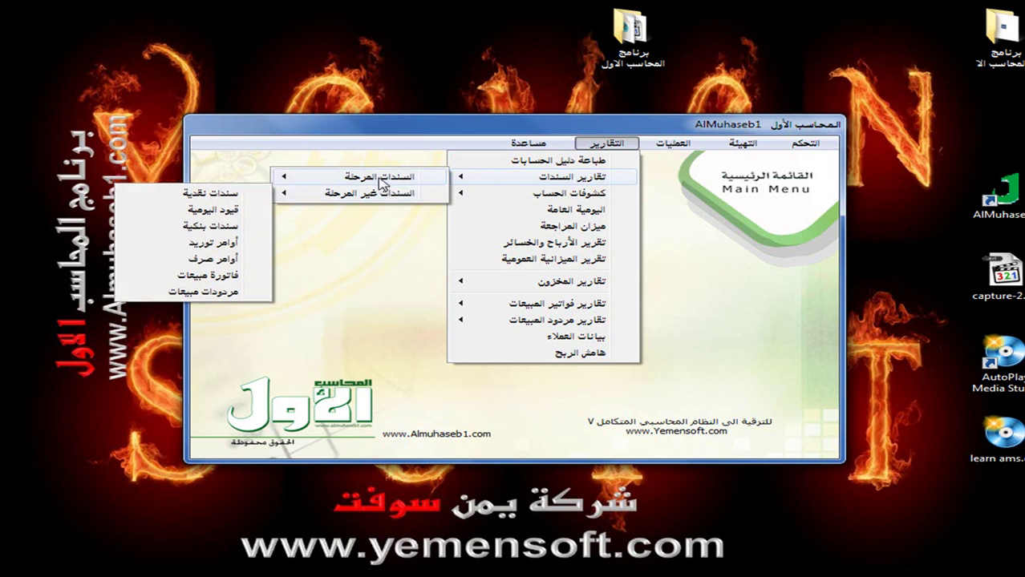
left_click(224, 195)
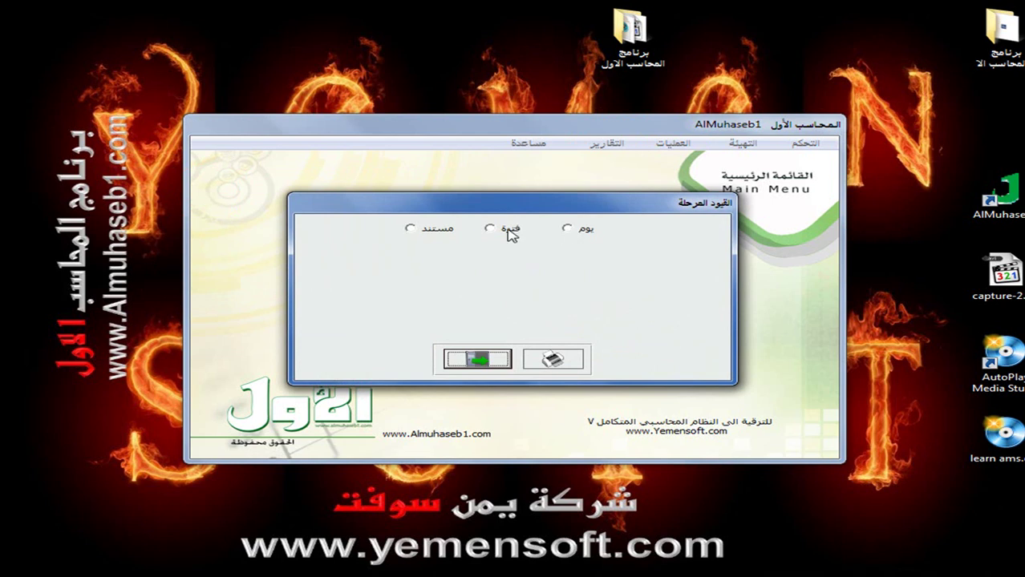
left_click(442, 229)
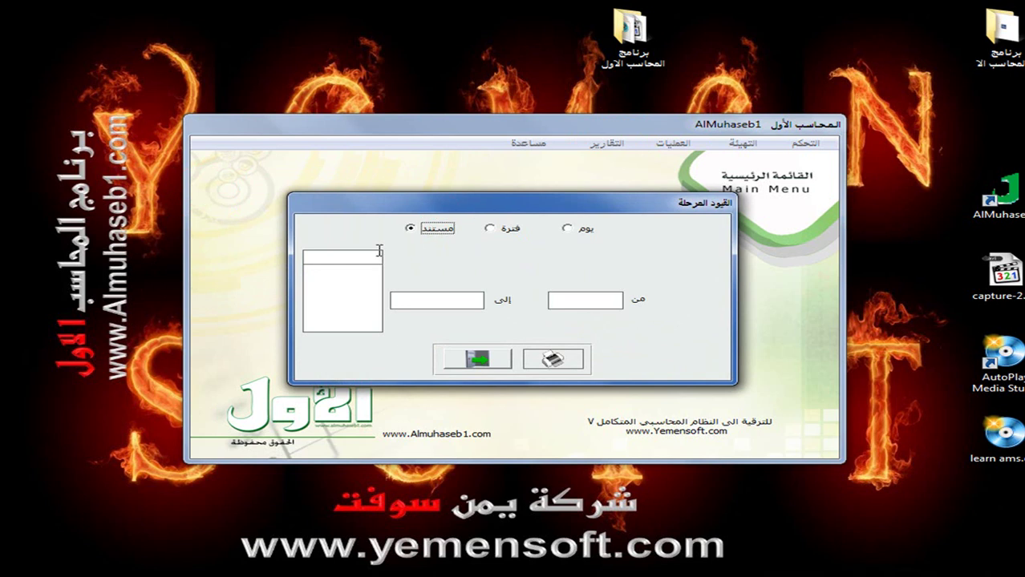
left_click(479, 358)
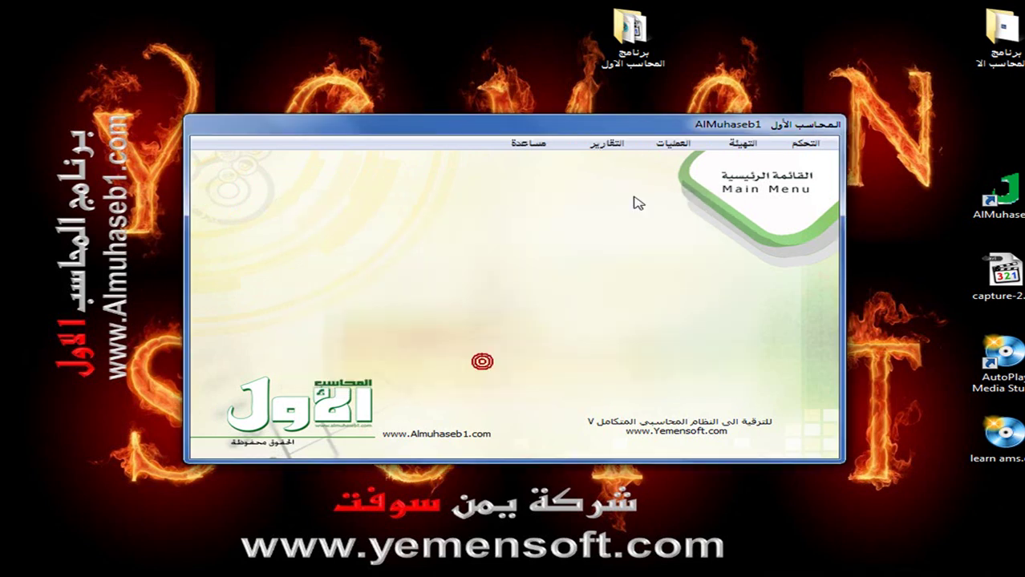
Post journal entry documents 1, 2 and 3 from the list of unposted documents and close the posting window.
left_click(673, 145)
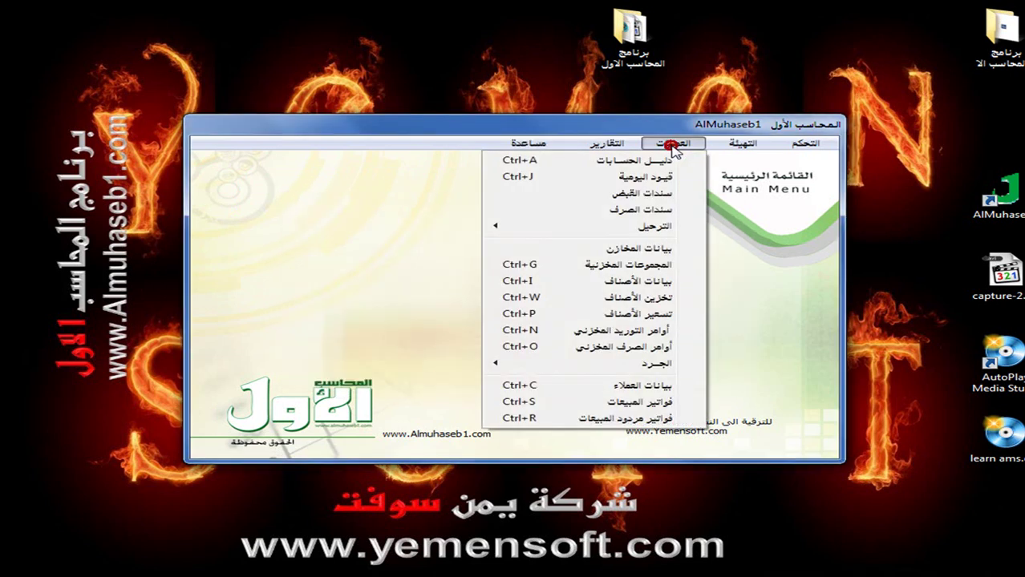
left_click(651, 227)
left_click(439, 226)
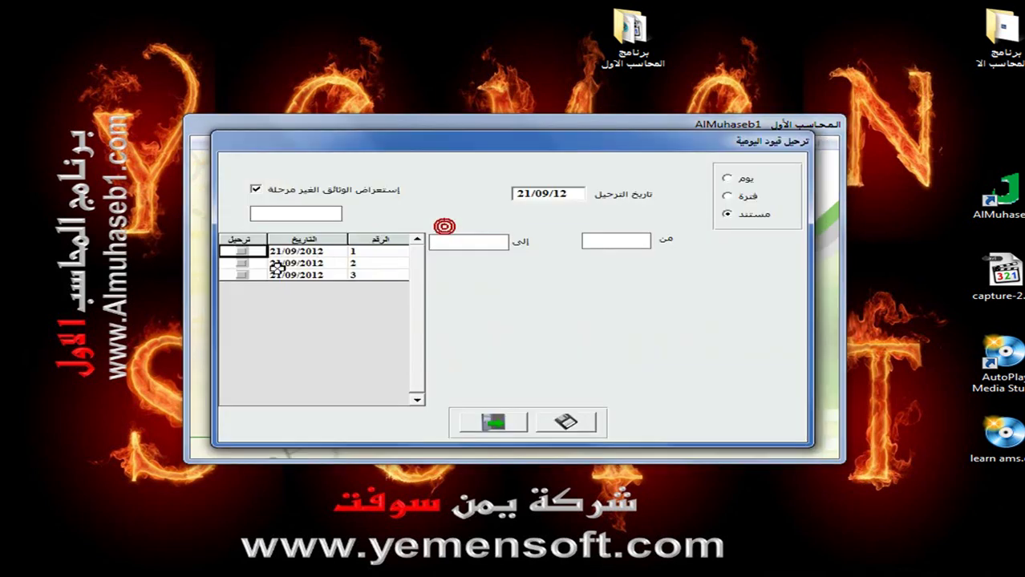
left_click(242, 275)
left_click(242, 264)
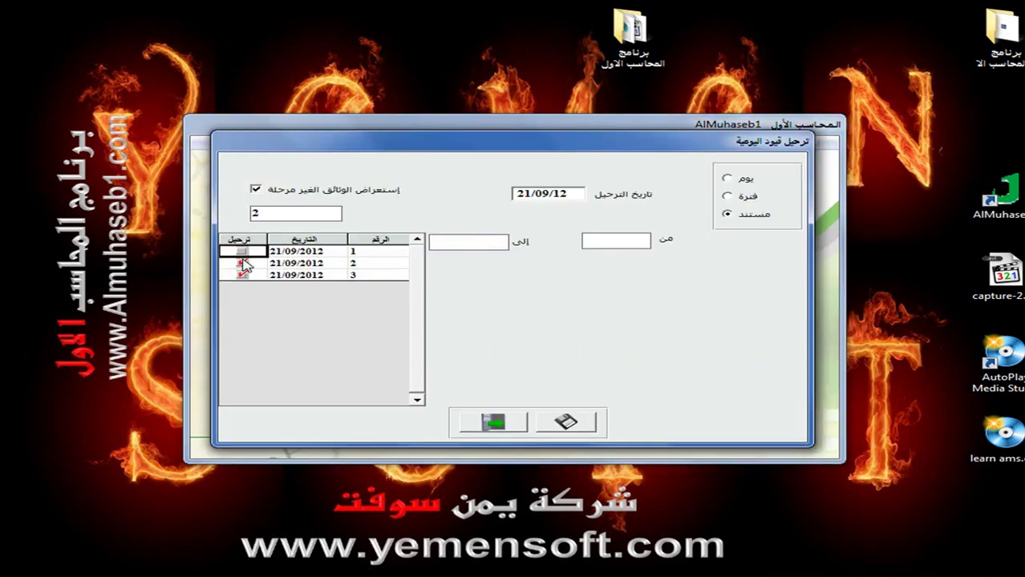
left_click(566, 422)
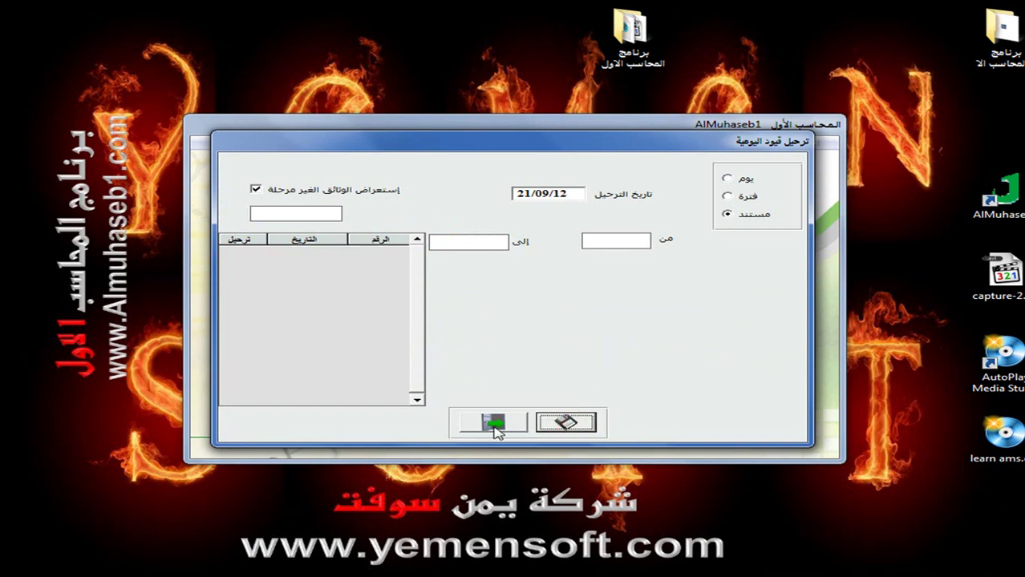
left_click(497, 429)
Preview the posted journal entries report filtered by document (مستند) for document 3, then close the preview and the report window.
left_click(607, 144)
mouse_move(585, 178)
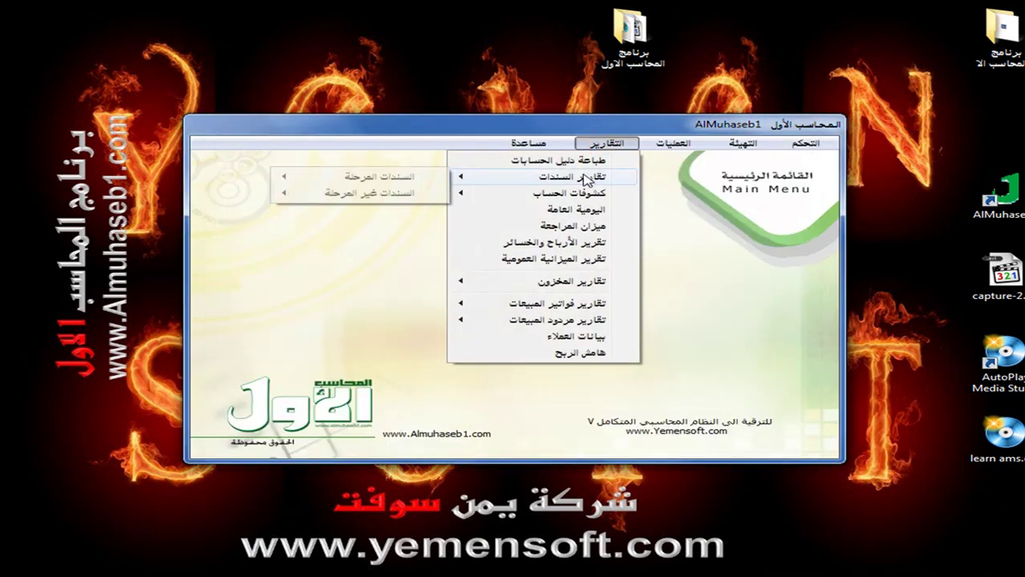
mouse_move(330, 178)
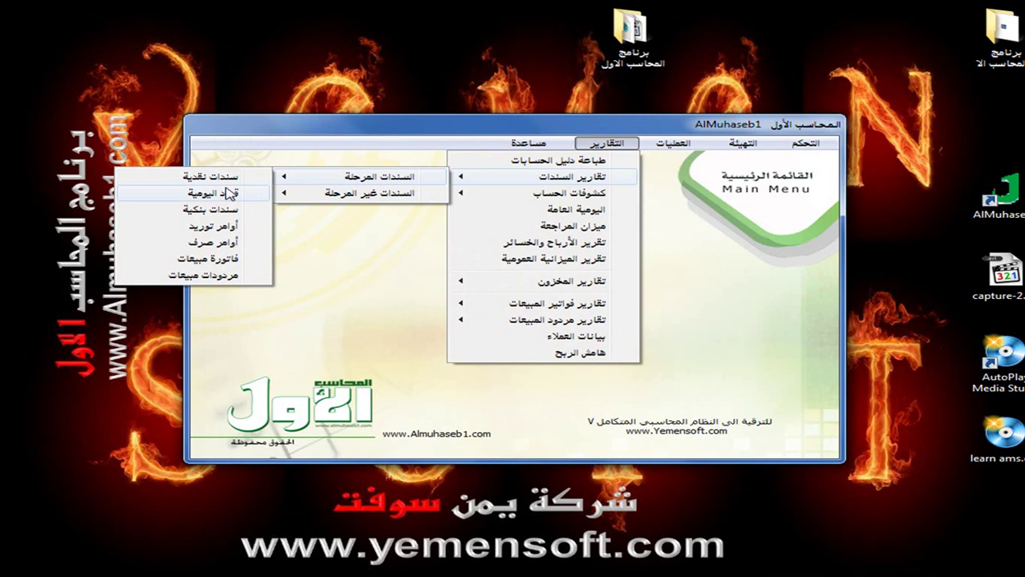
left_click(228, 195)
left_click(436, 229)
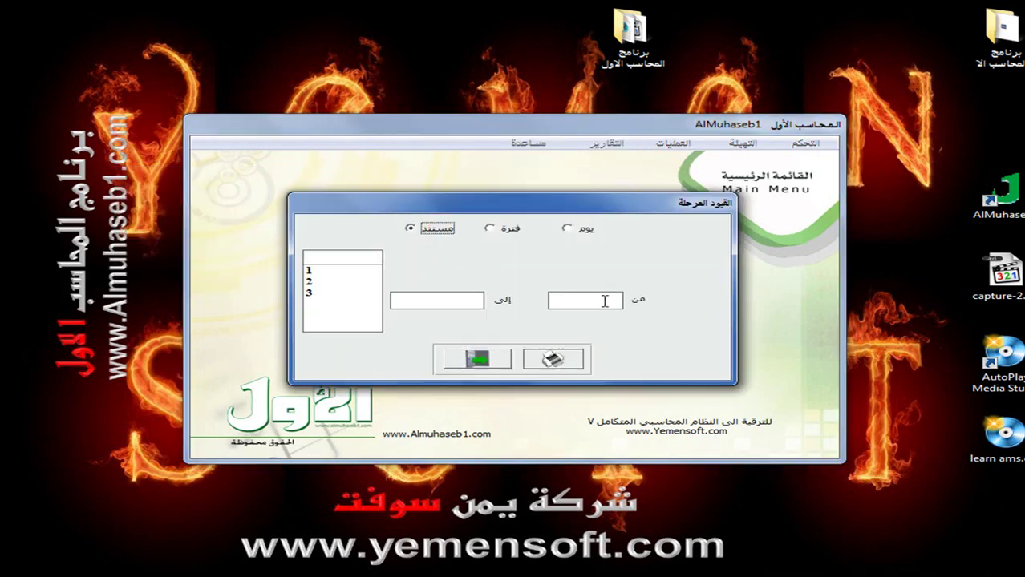
left_click(310, 294)
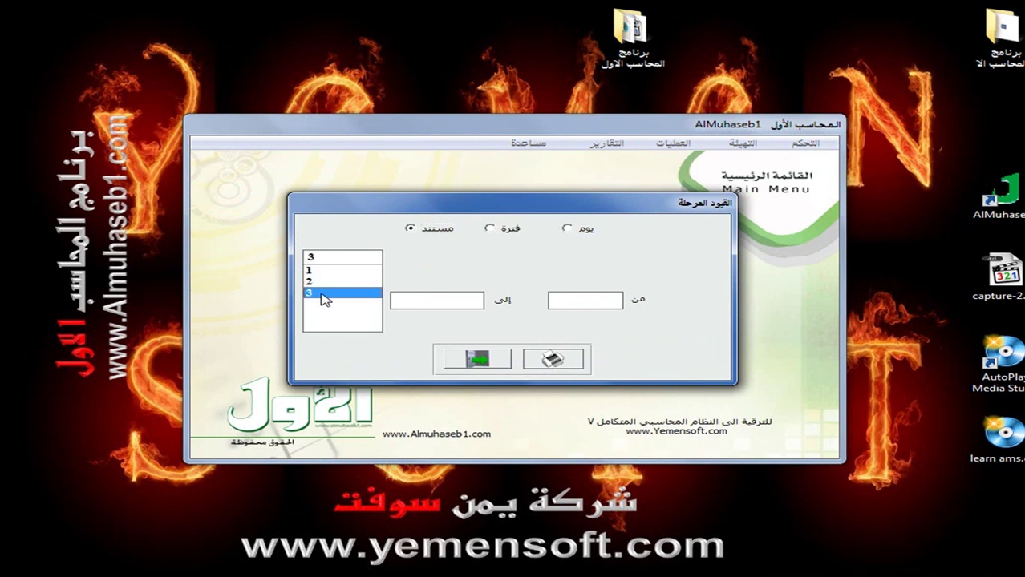
left_click(555, 361)
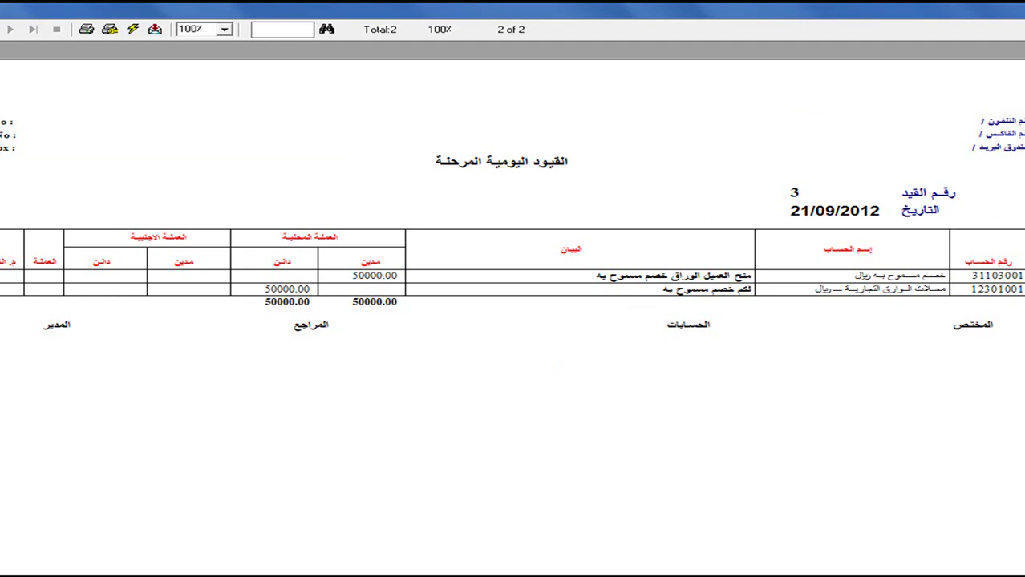
key("Escape")
left_click(461, 353)
Reopen the journal entries (قيود اليومية) window.
left_click(668, 147)
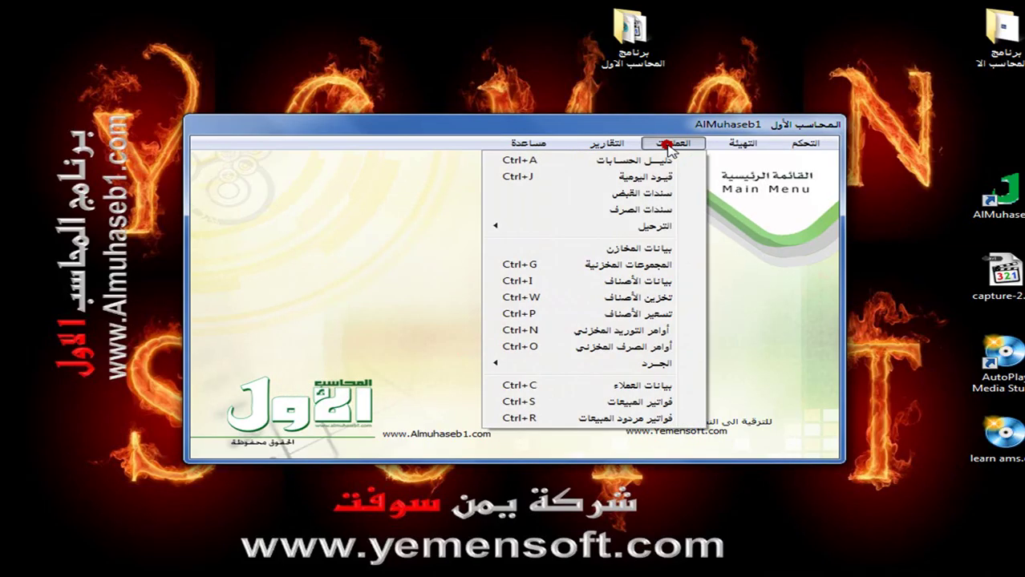
left_click(651, 177)
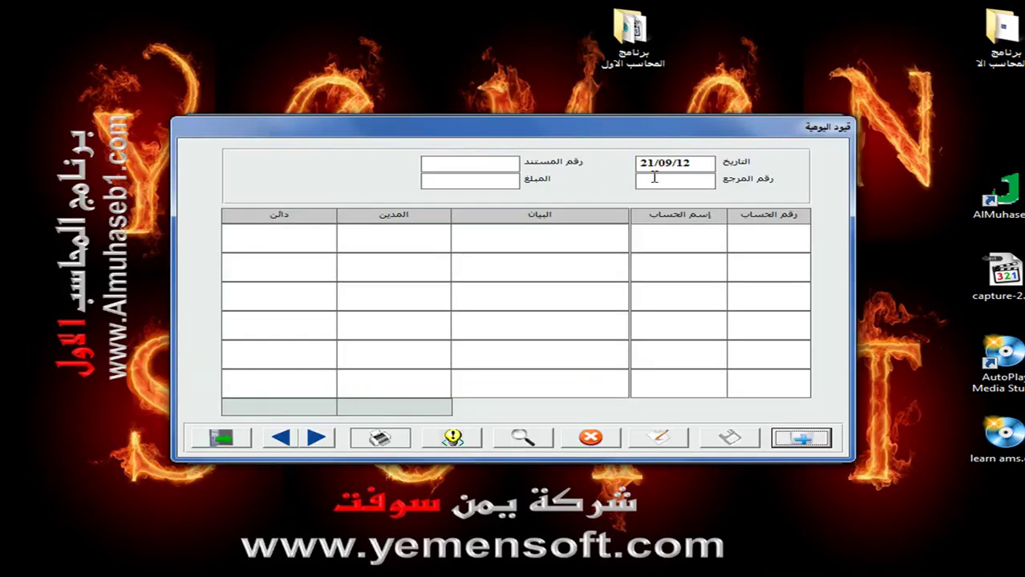